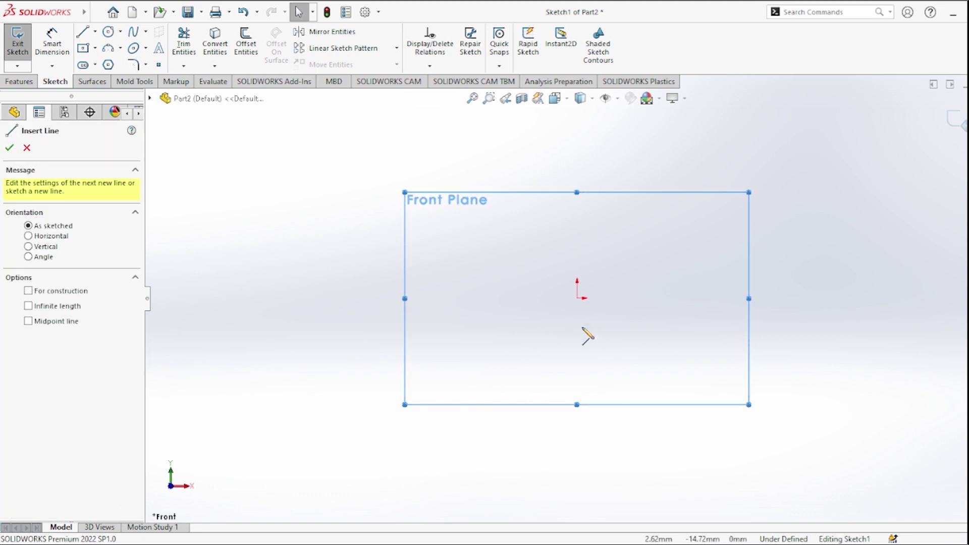
# Sketch a vertical line about 85 mm long upward from the origin on the Front Plane
pyautogui.click(577, 282)
pyautogui.click(578, 134)
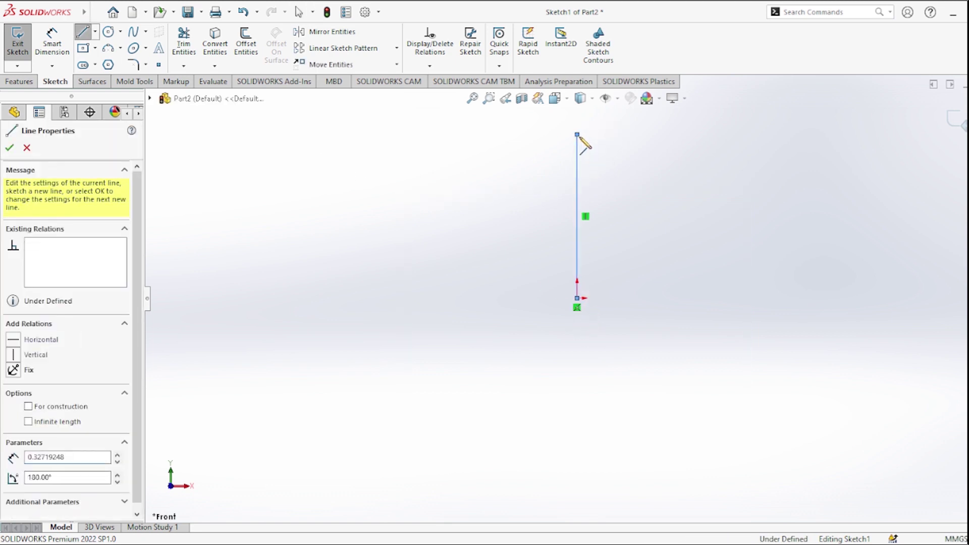
pyautogui.press('Escape')
# Dimension the vertical line's length as 100 mm
pyautogui.click(52, 44)
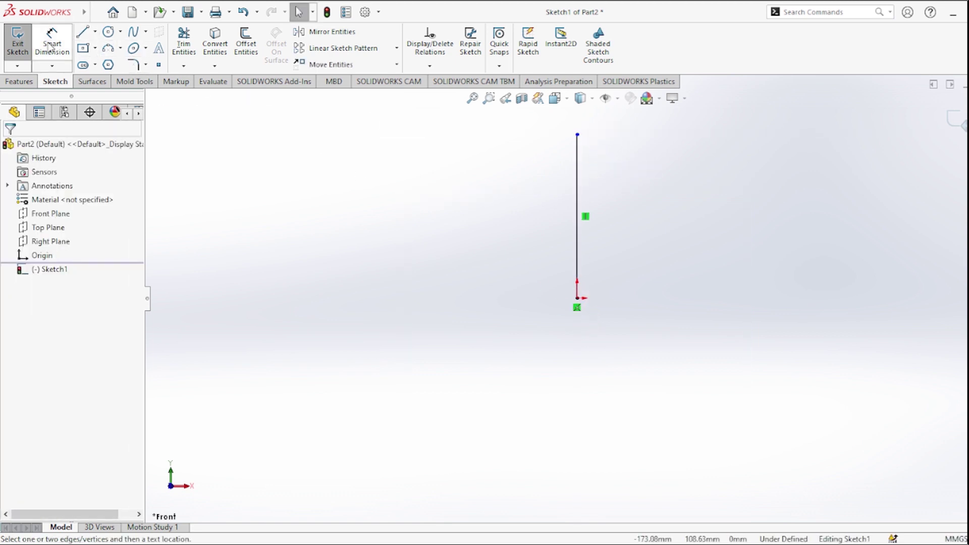
pyautogui.click(578, 172)
pyautogui.click(506, 190)
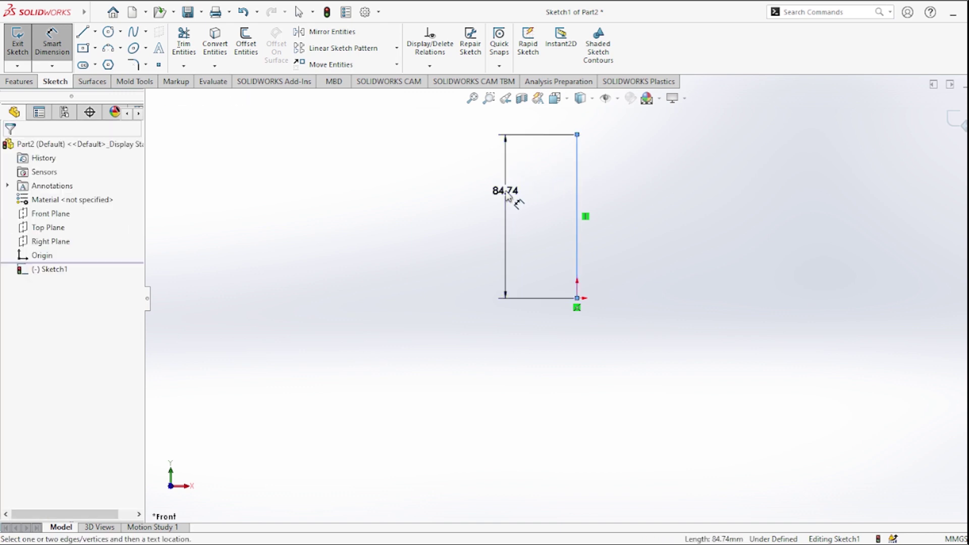
pyautogui.doubleClick(515, 196)
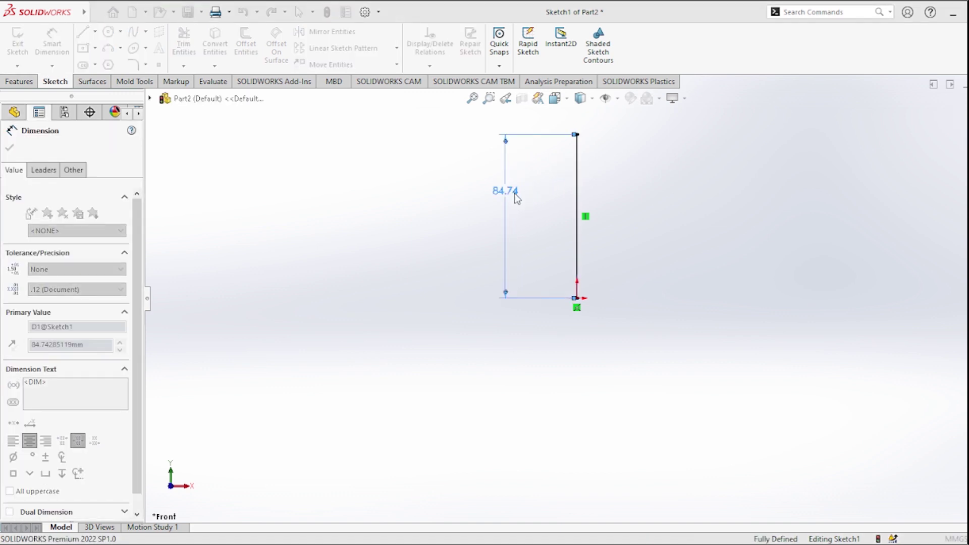
pyautogui.press('Return')
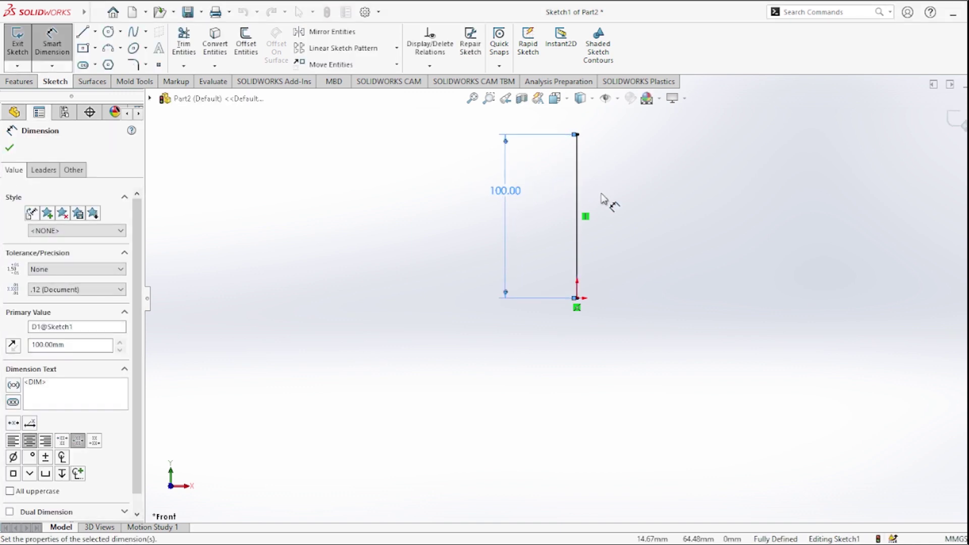
pyautogui.click(9, 149)
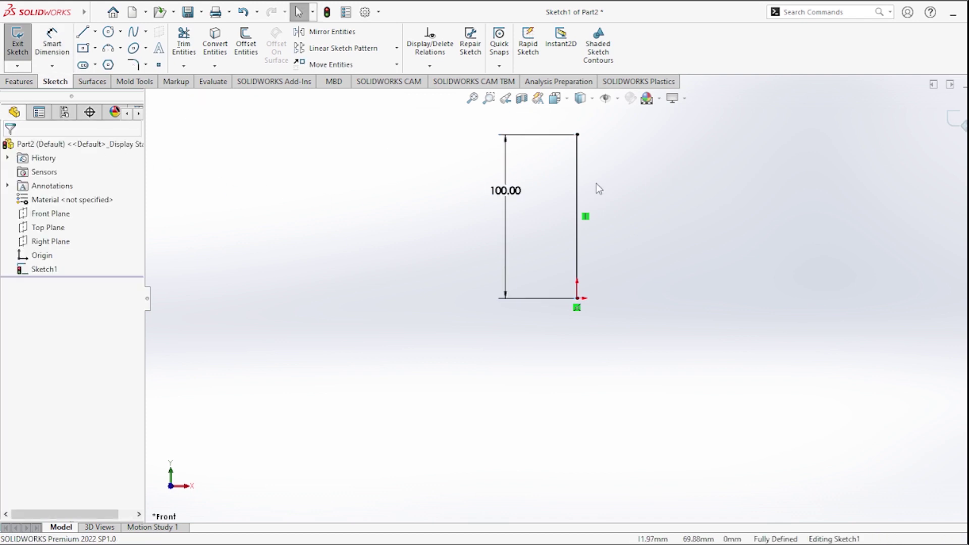
# Convert the 100 mm vertical line to construction geometry
pyautogui.click(578, 160)
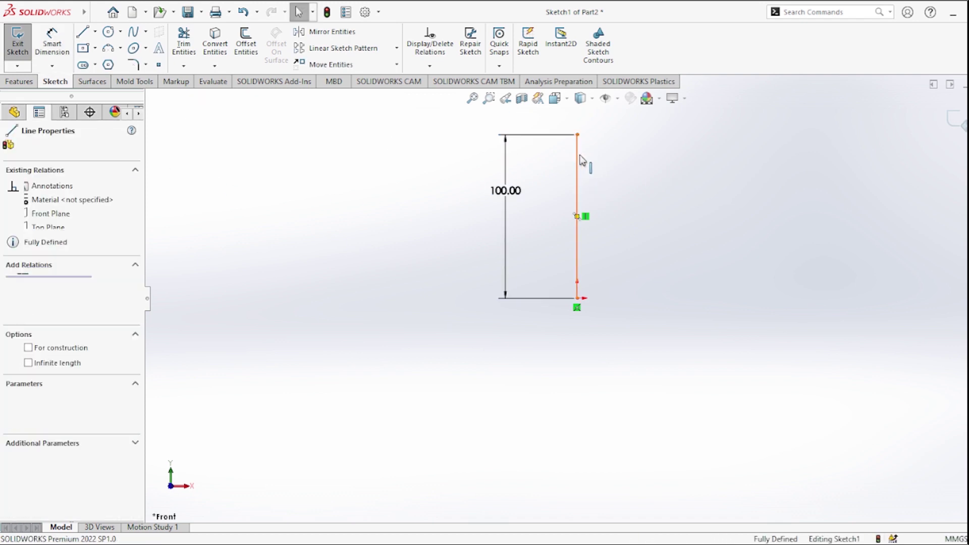
pyautogui.click(610, 138)
pyautogui.click(529, 149)
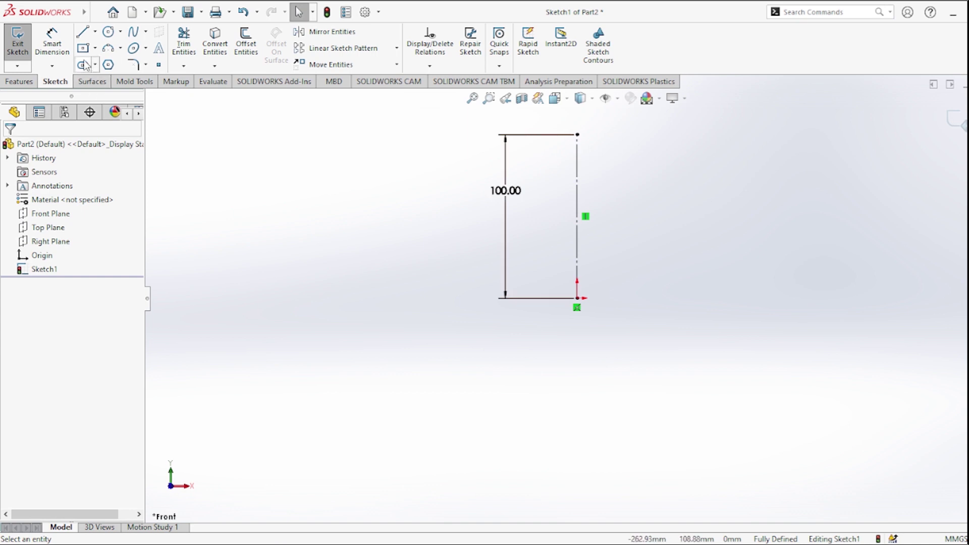
# Sketch a circle with a radius of about 14 mm centred on the upper end of the vertical centreline
pyautogui.click(108, 31)
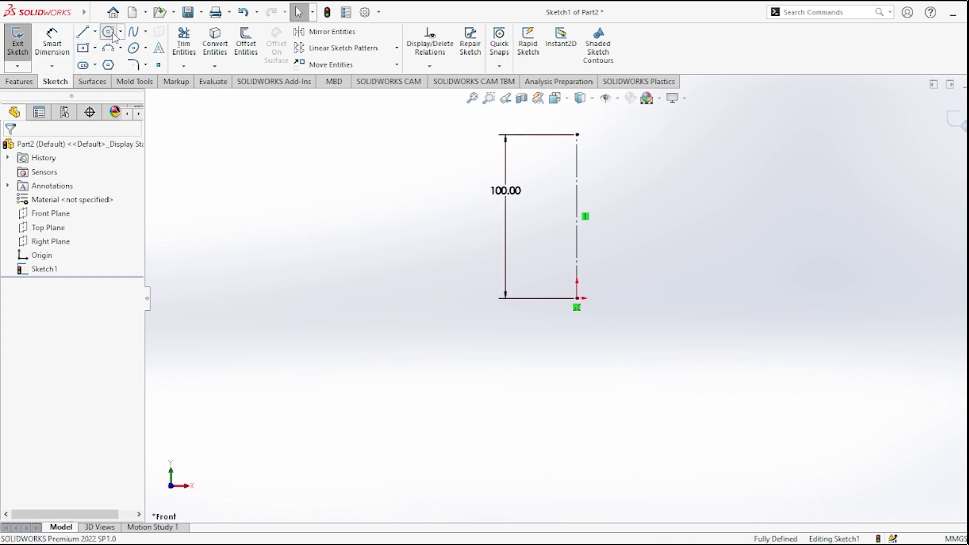
pyautogui.click(579, 135)
pyautogui.click(592, 153)
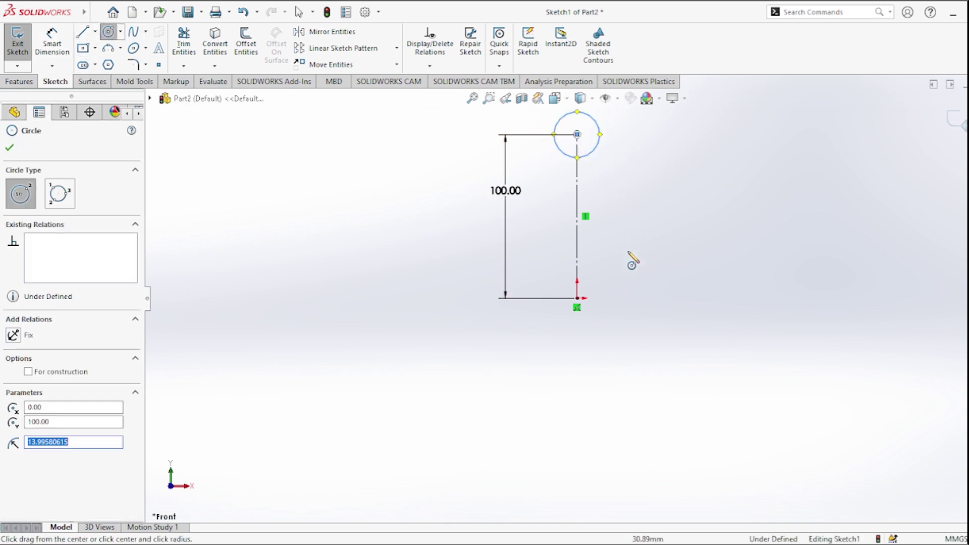
# Sketch a line about 55 mm long from the origin, sloping up to the right of the centreline
pyautogui.click(83, 35)
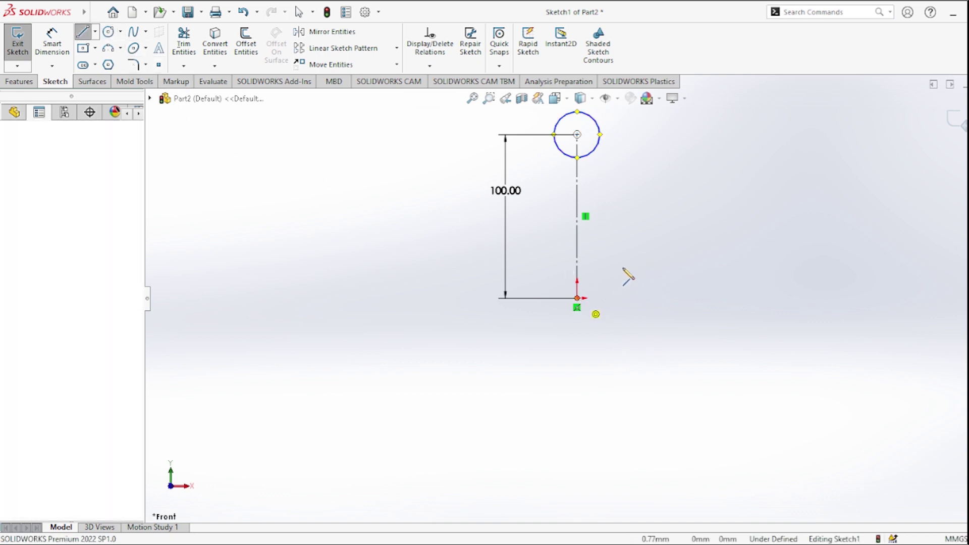
pyautogui.click(577, 298)
pyautogui.click(650, 245)
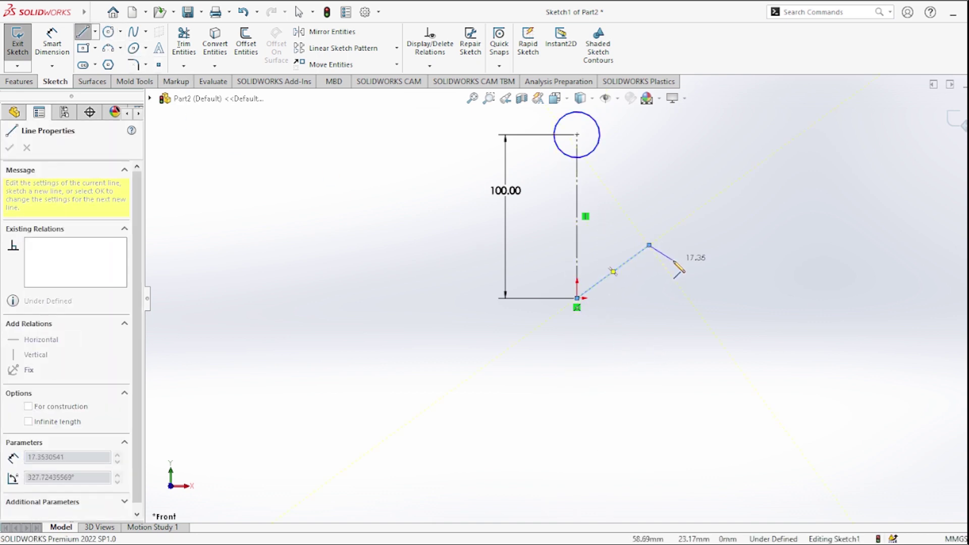
pyautogui.press('Escape')
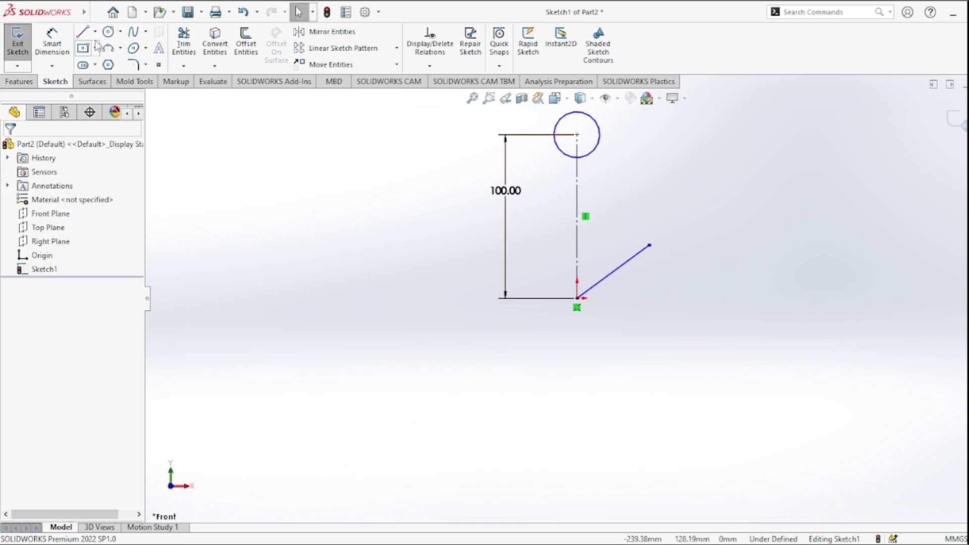
# Sketch a second circle about 28 mm in diameter just above the sloped line's free end, centred about X 35, Y 54 mm
pyautogui.click(108, 32)
pyautogui.click(635, 209)
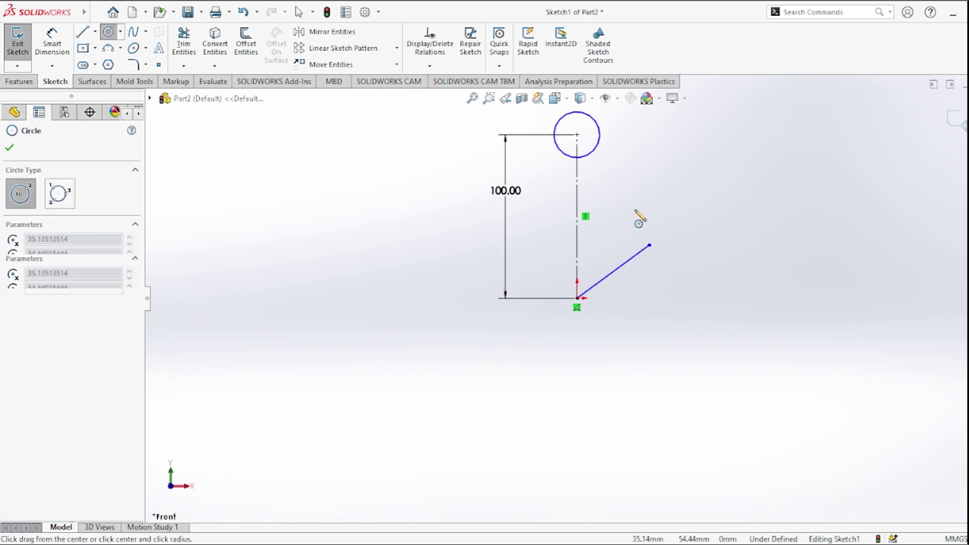
pyautogui.click(651, 231)
pyautogui.press('Escape')
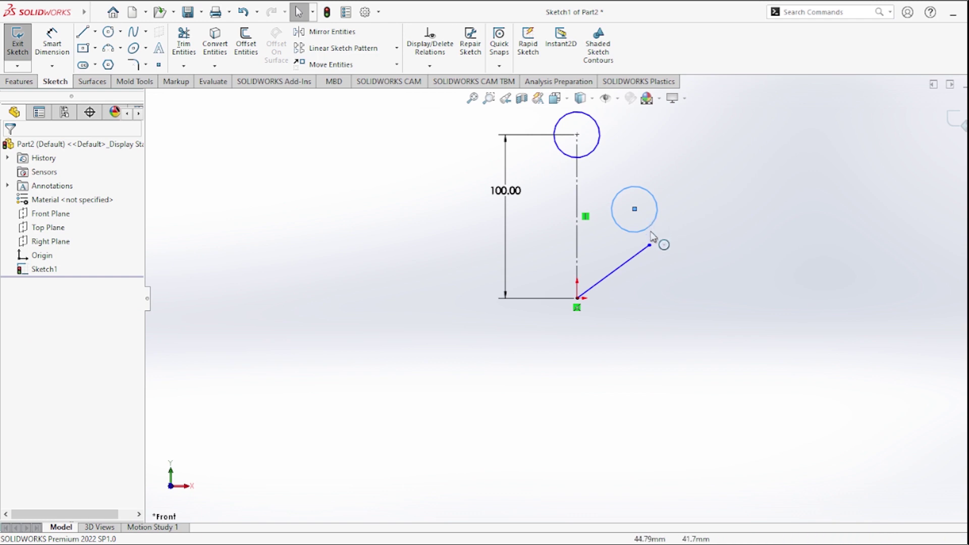
# Add a coincident relation between the second circle and the sloped line's upper endpoint
pyautogui.click(648, 233)
pyautogui.keyDown('ctrl'); pyautogui.click(649, 246); pyautogui.keyUp('ctrl')
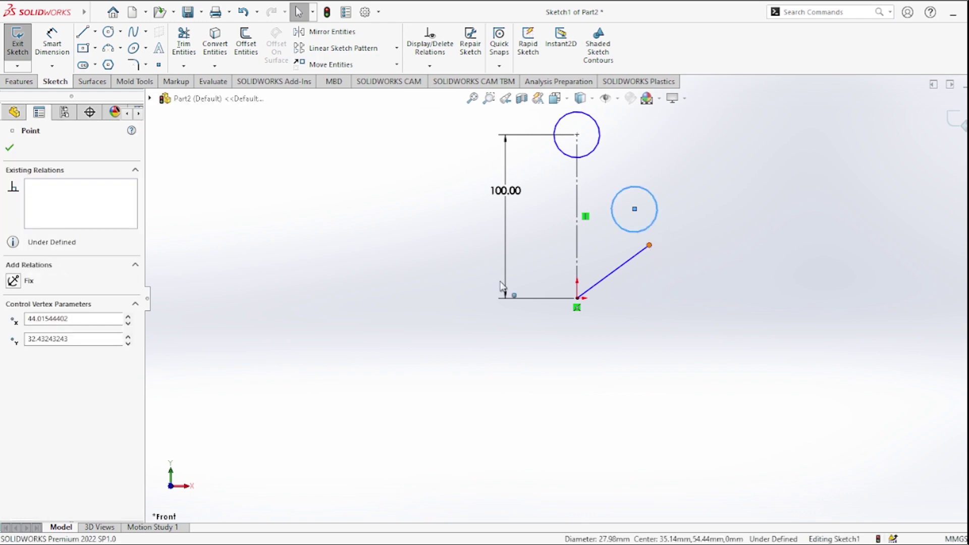
pyautogui.click(14, 367)
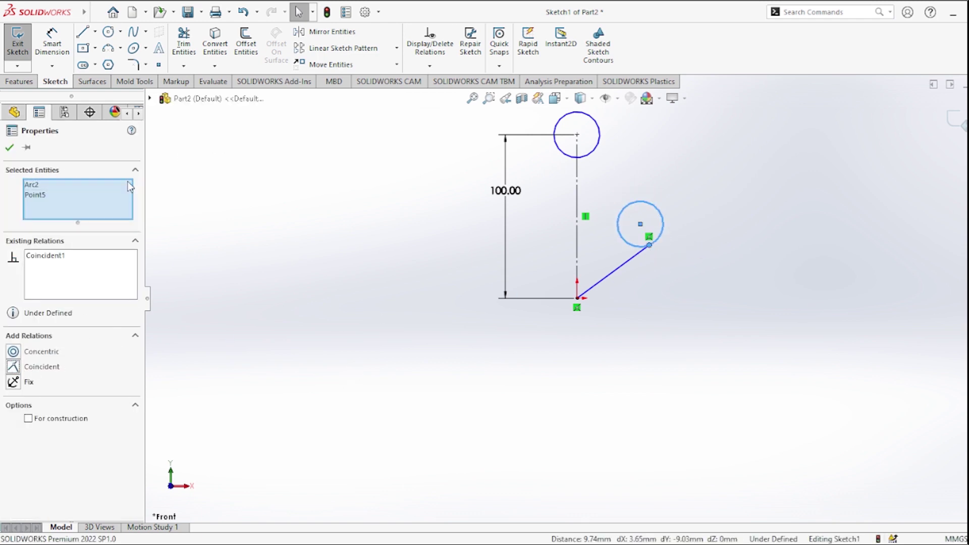
pyautogui.click(9, 148)
# Dimension the sloped line's length as 50 mm
pyautogui.click(52, 45)
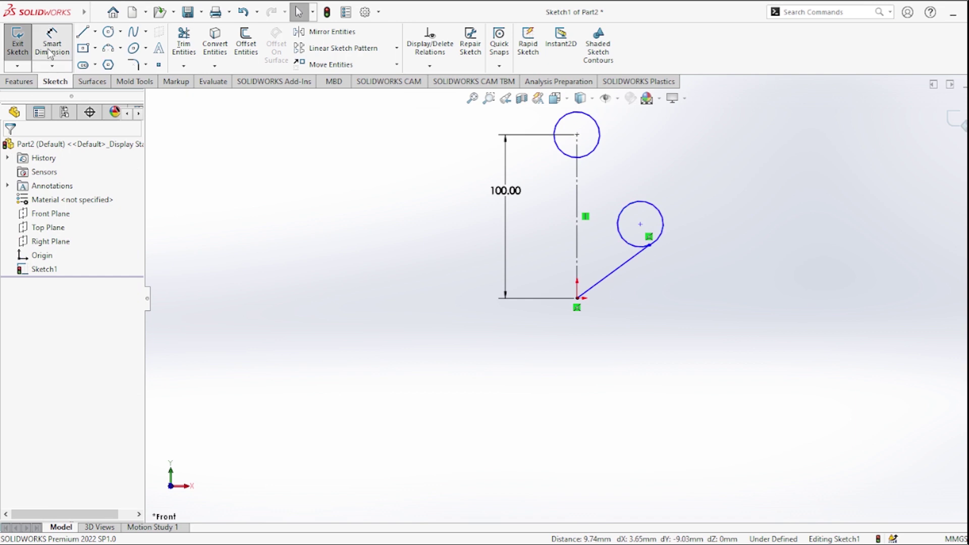
pyautogui.click(578, 258)
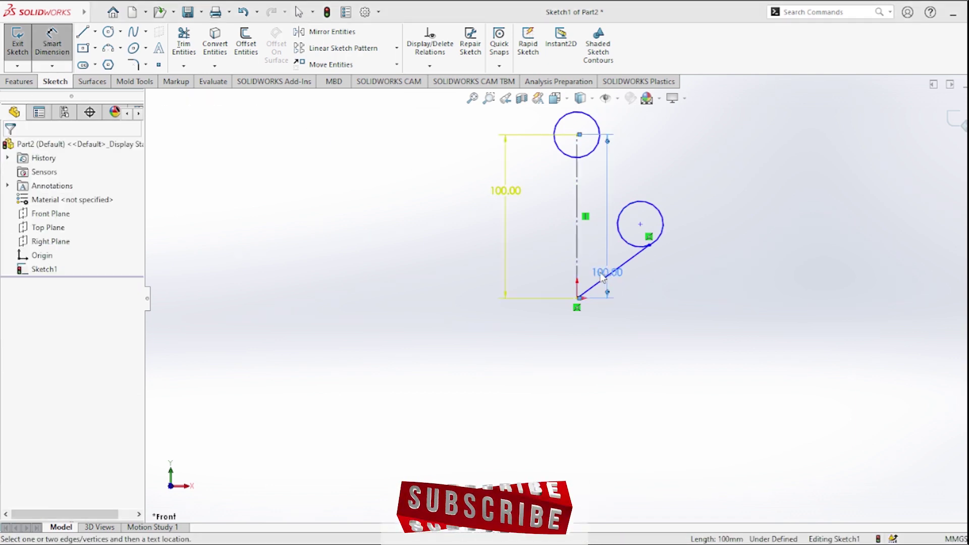
pyautogui.click(617, 269)
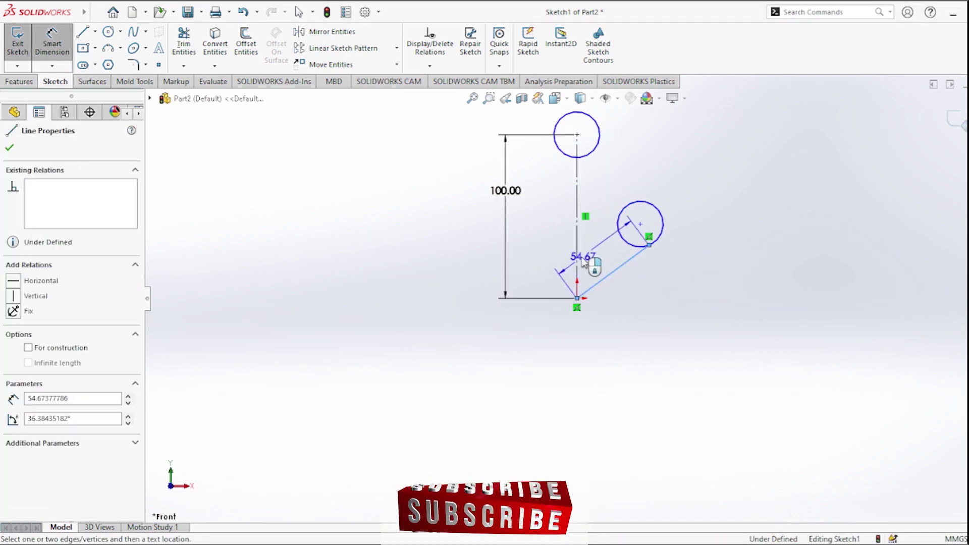
pyautogui.click(579, 257)
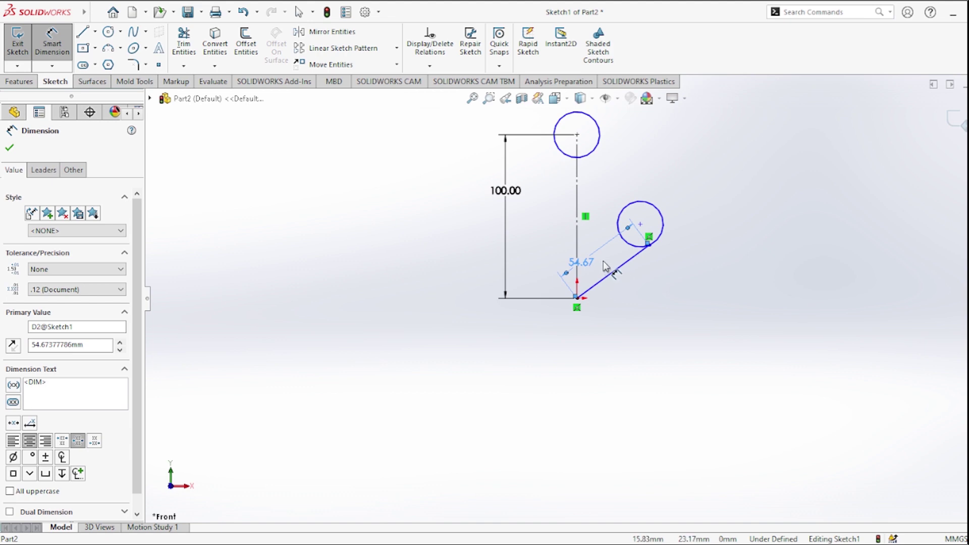
pyautogui.doubleClick(589, 261)
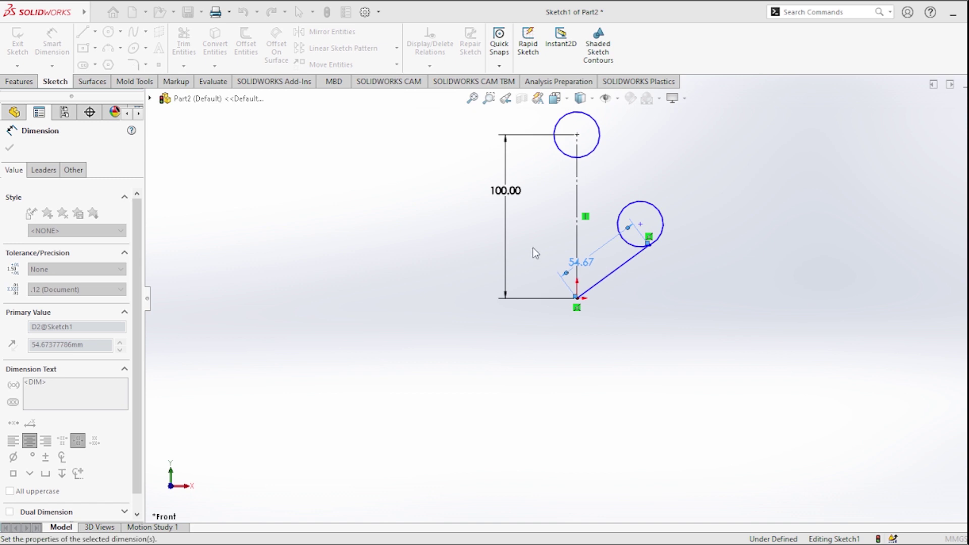
pyautogui.press('Return')
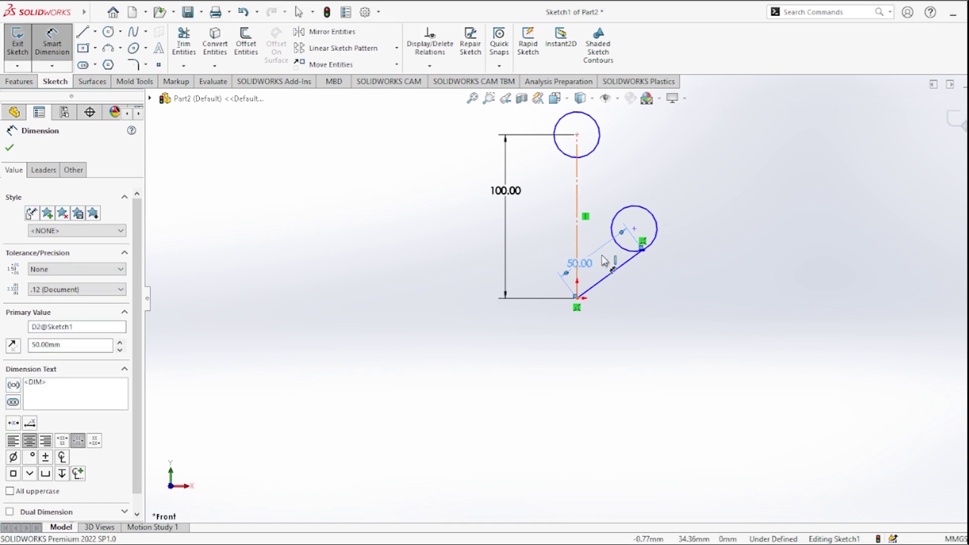
# Dimension the angle between the vertical centreline and the sloped line as 59 degrees
pyautogui.click(605, 263)
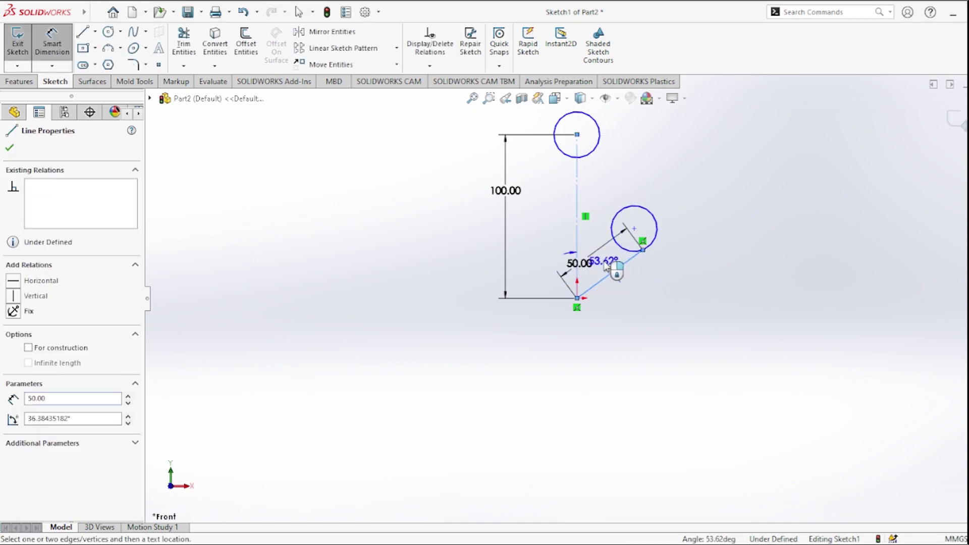
pyautogui.click(611, 269)
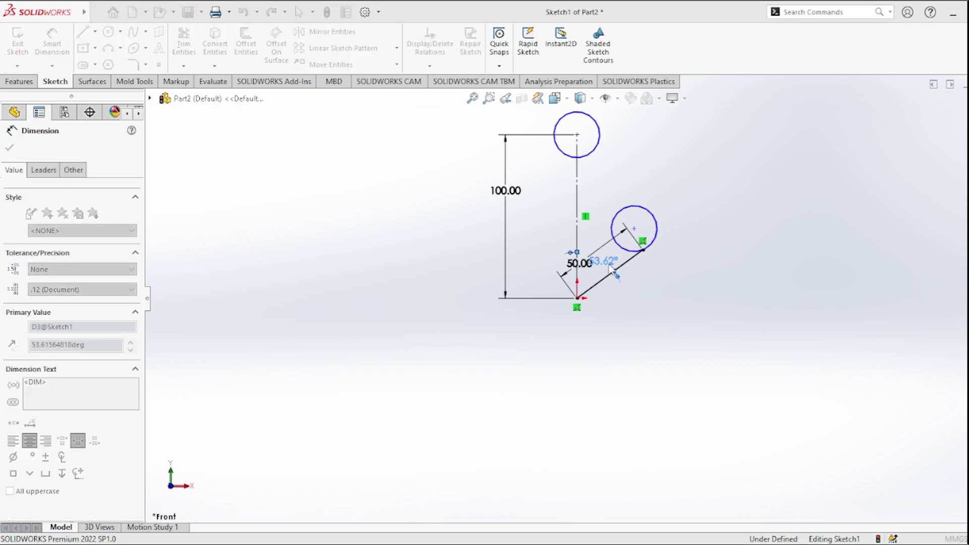
pyautogui.write('59')
pyautogui.press('Return')
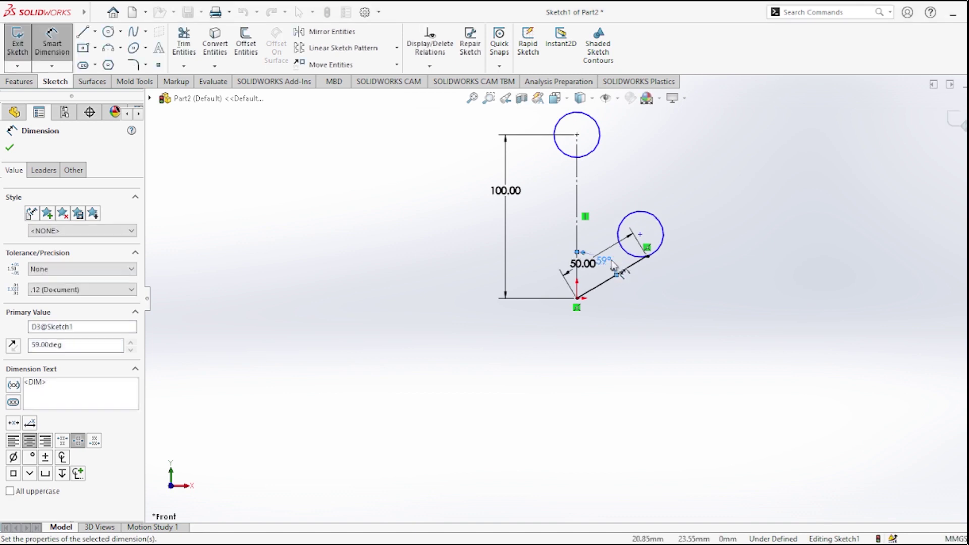
# Dimension the horizontal distance from the centreline to the lower circle's centre as 40 mm
pyautogui.scroll(-3, 654, 260)
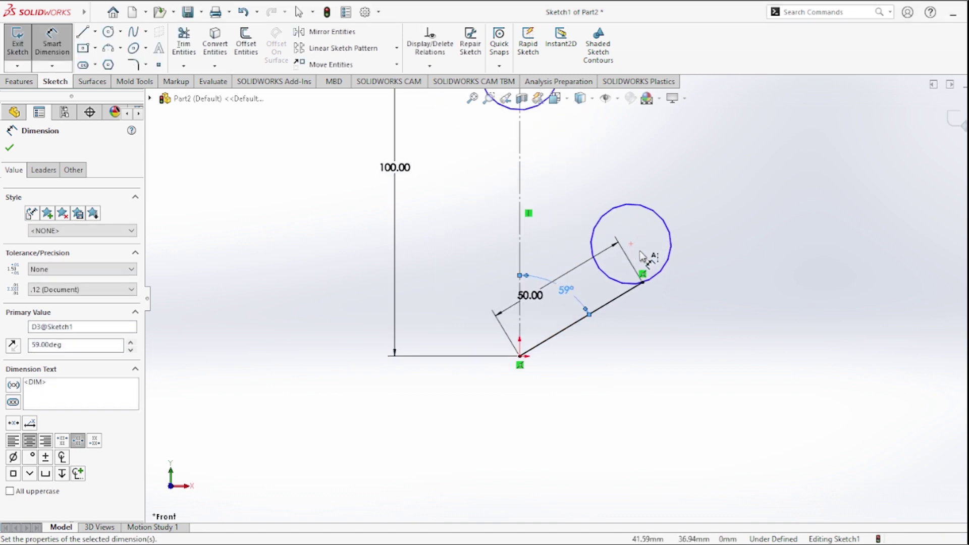
pyautogui.scroll(3, 672, 275)
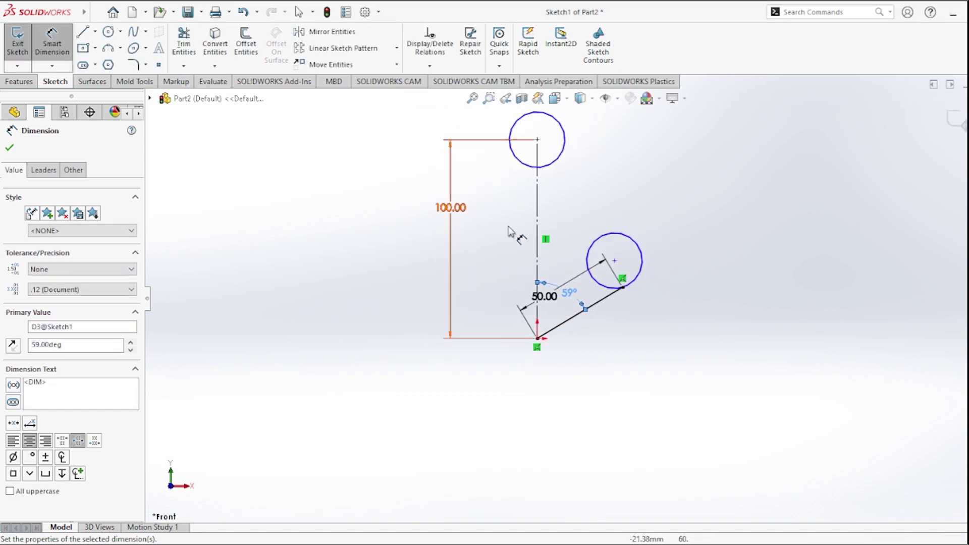
pyautogui.click(614, 261)
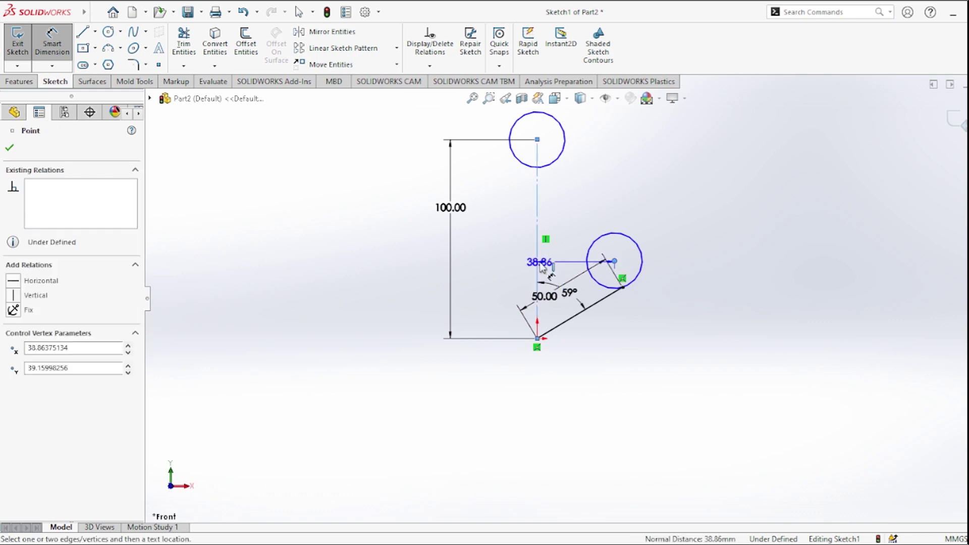
pyautogui.click(537, 263)
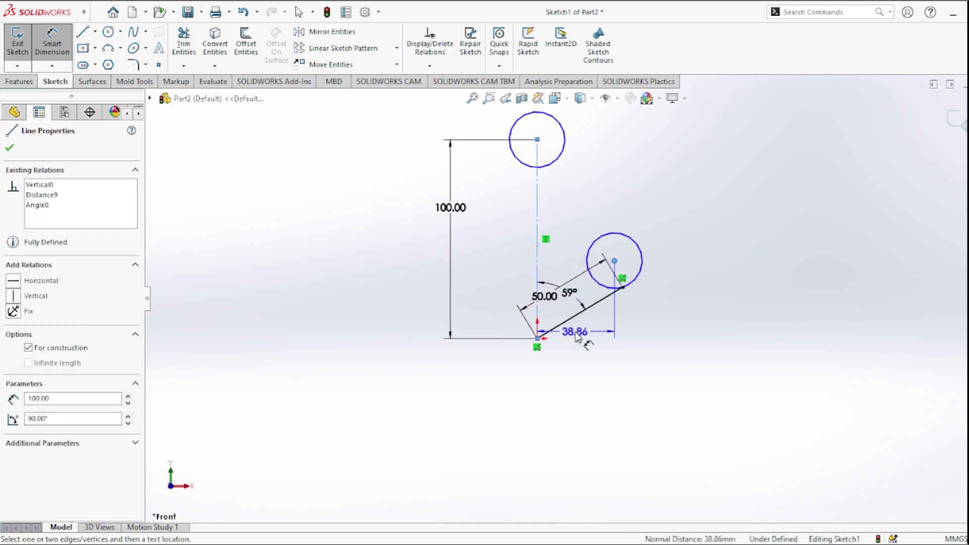
pyautogui.click(578, 338)
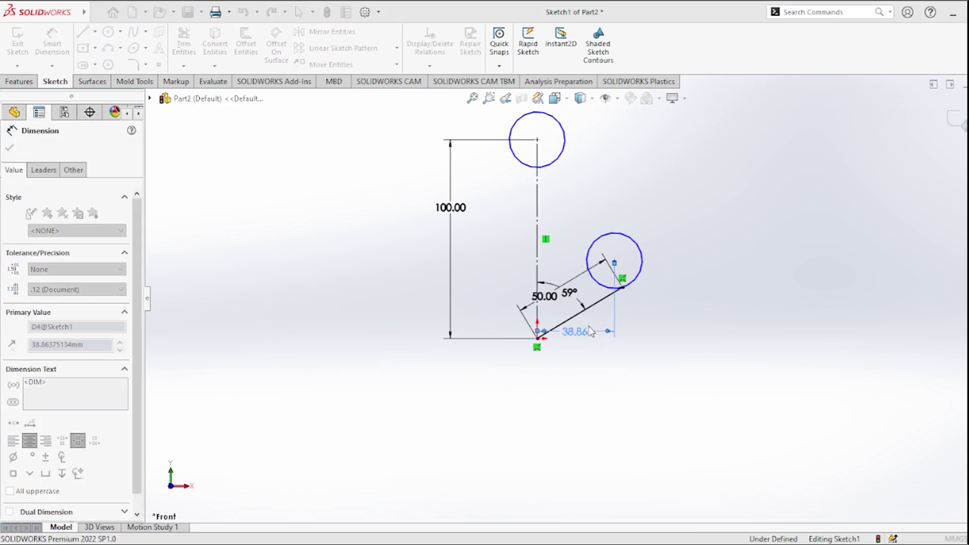
pyautogui.click(521, 321)
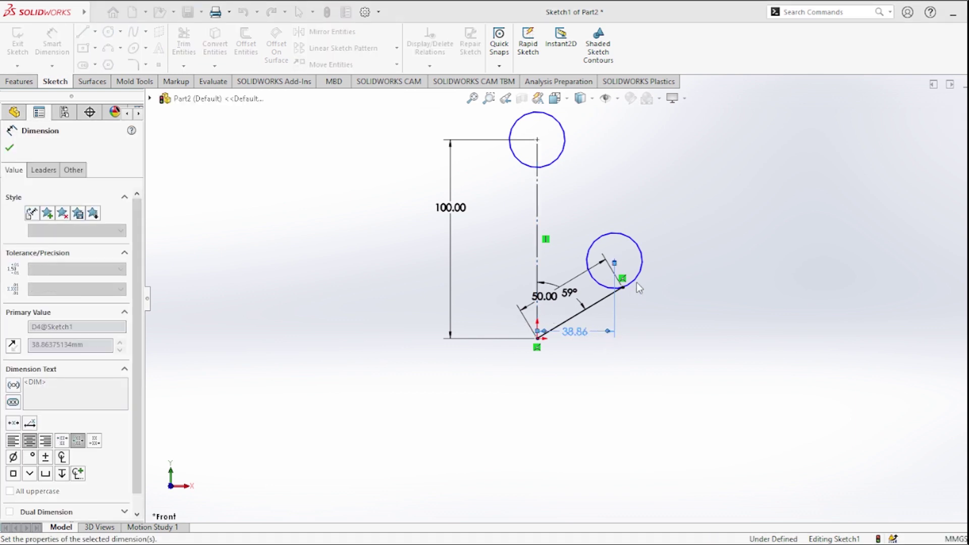
# Dimension the lower circle's diameter as 26 mm
pyautogui.click(643, 269)
pyautogui.click(686, 271)
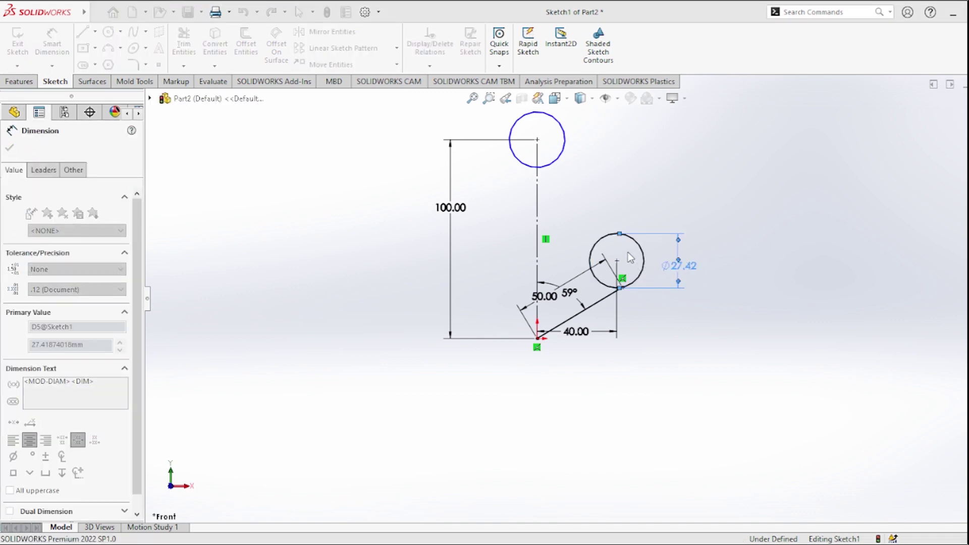
pyautogui.write('26')
pyautogui.press('Return')
# Dimension the upper circle's diameter as 12 mm
pyautogui.scroll(-1, 575, 157)
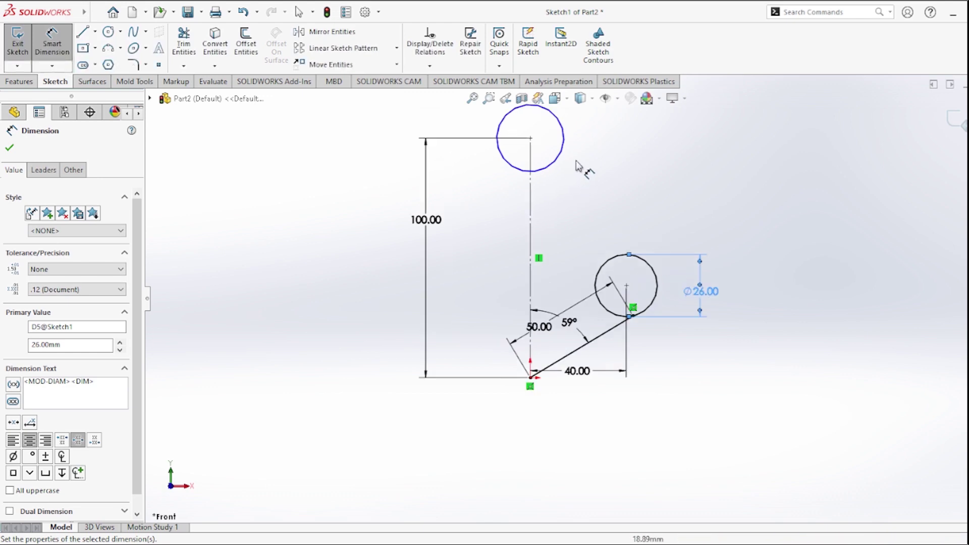
pyautogui.click(569, 151)
pyautogui.click(604, 155)
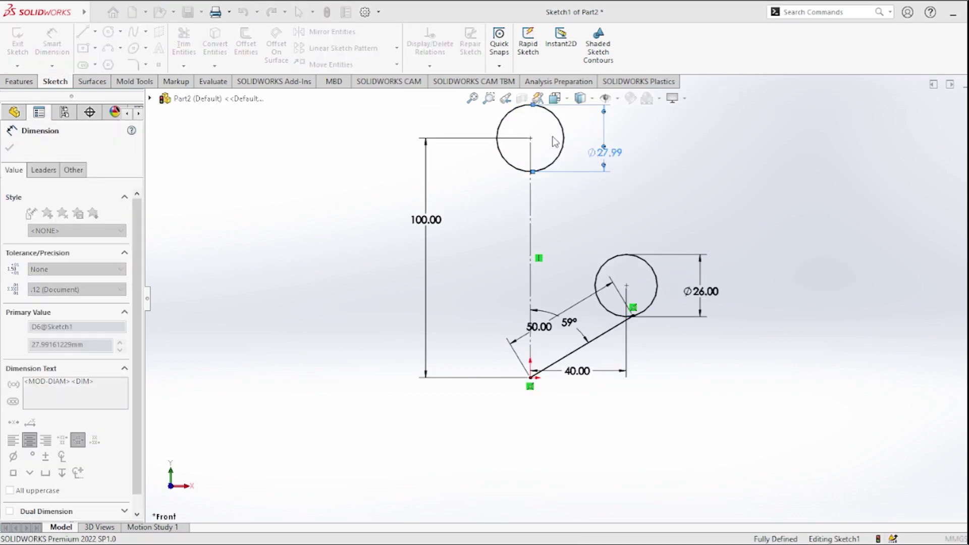
pyautogui.write('12')
pyautogui.press('Return')
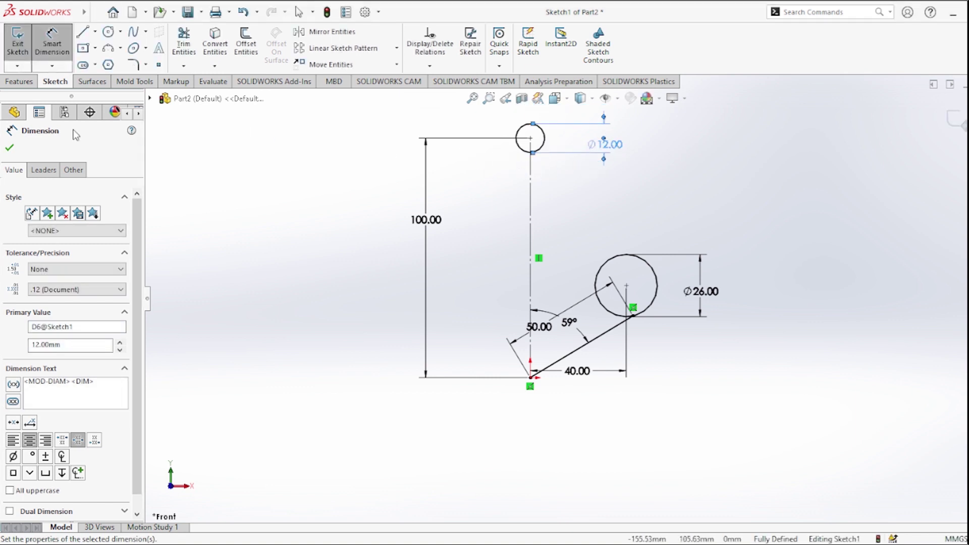
pyautogui.click(14, 151)
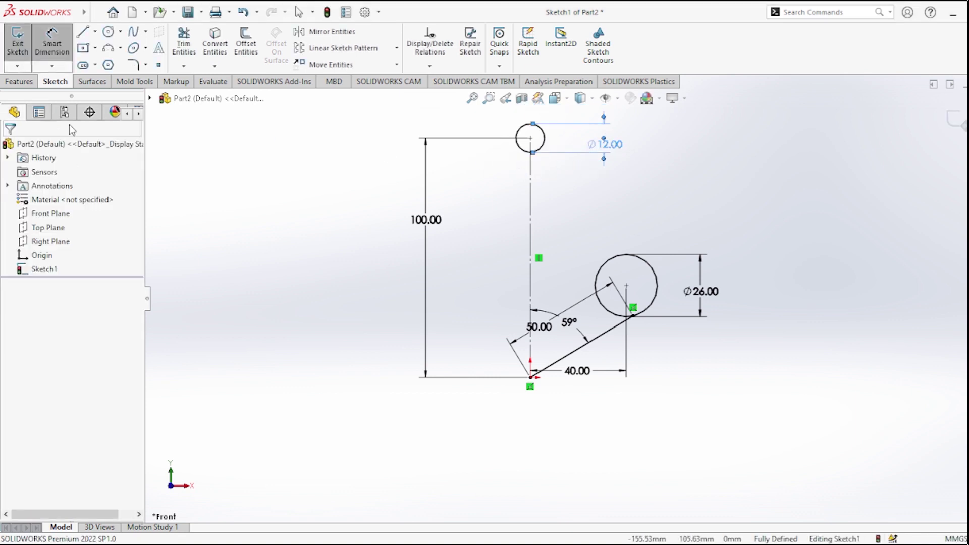
# Sketch a steep line about 41 mm long from the upper circle's right quadrant, sloping slightly outward as it runs down
pyautogui.click(84, 33)
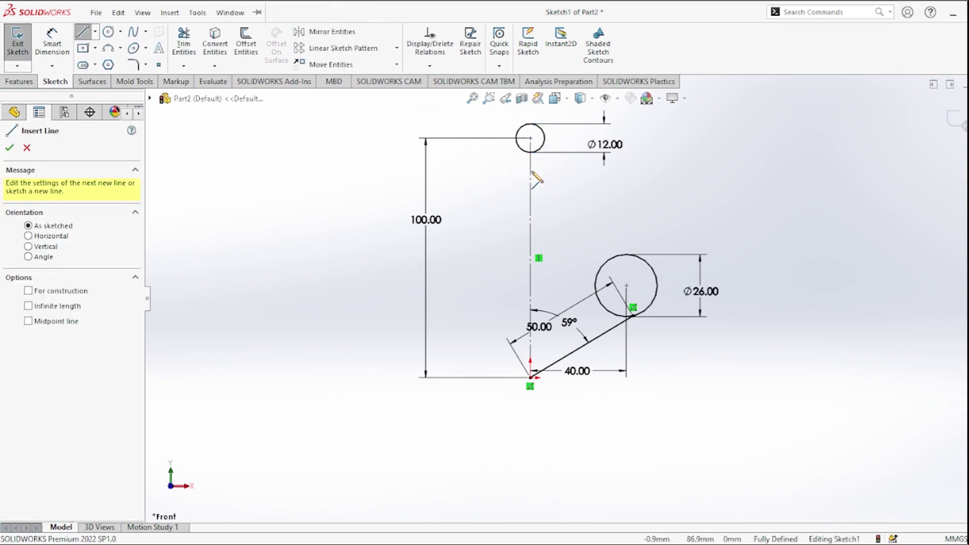
pyautogui.click(546, 138)
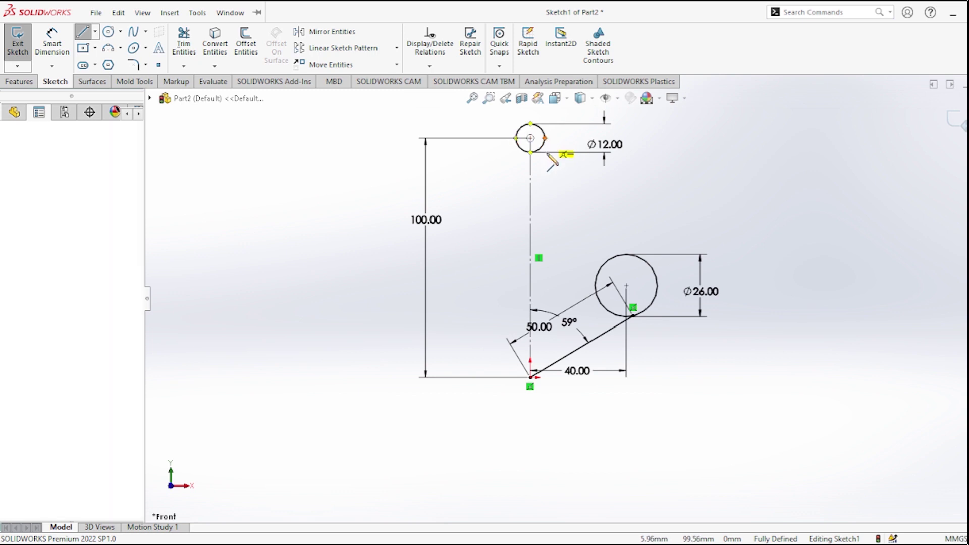
pyautogui.click(559, 235)
pyautogui.press('Escape')
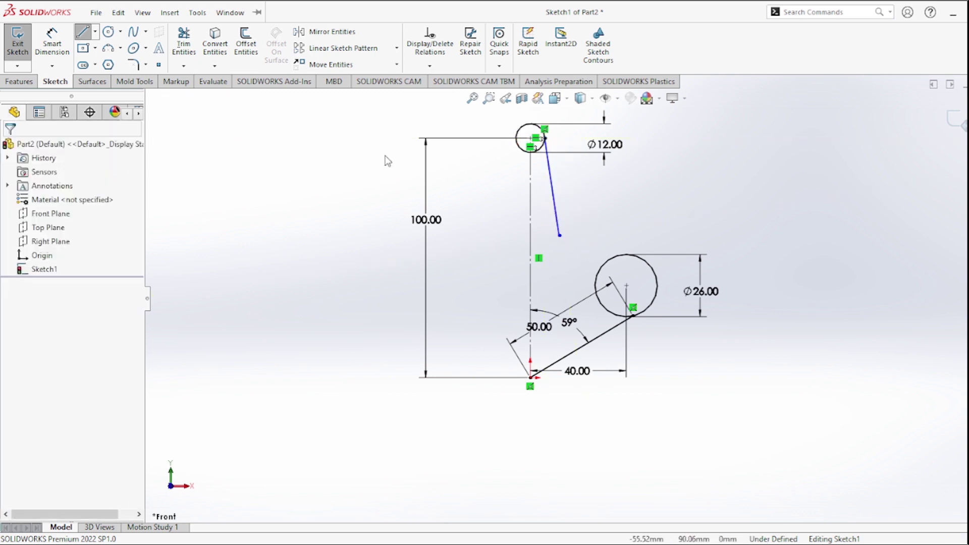
# Dimension the angle between the vertical centreline and the steep line as 8 degrees
pyautogui.click(52, 43)
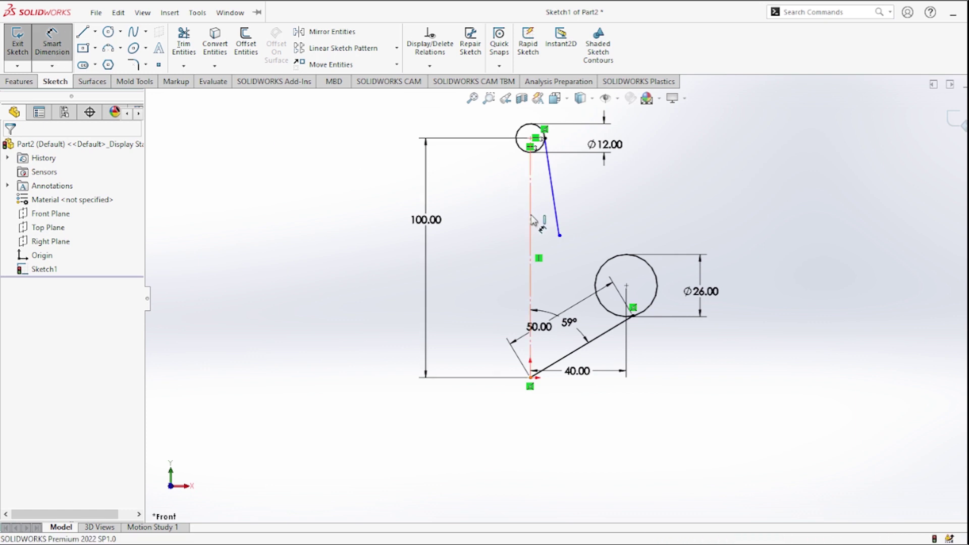
pyautogui.click(559, 222)
pyautogui.click(531, 222)
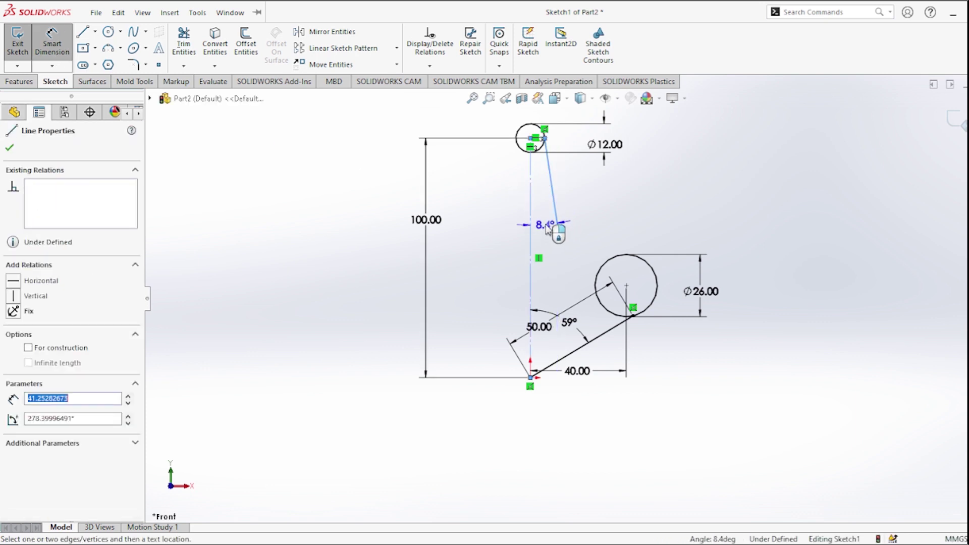
pyautogui.click(554, 232)
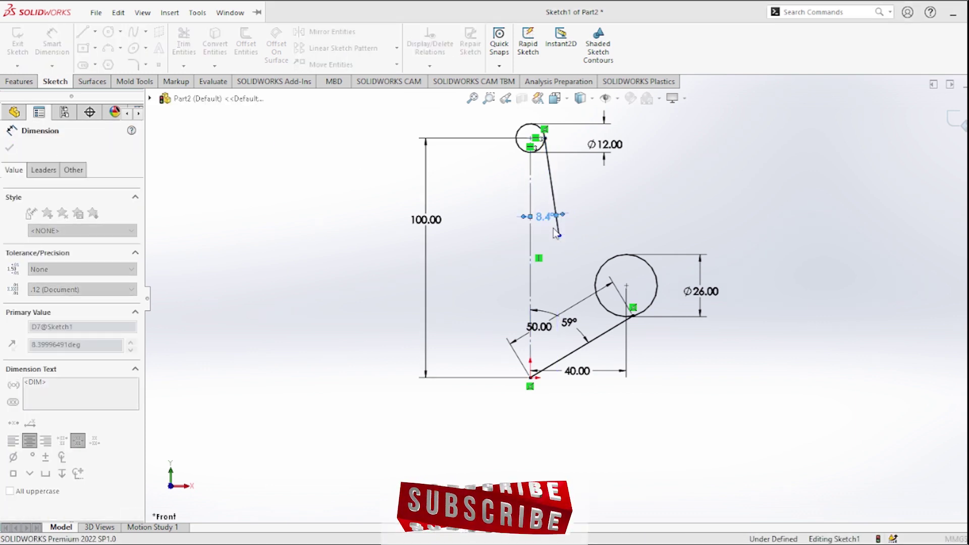
pyautogui.write('8')
pyautogui.click(486, 201)
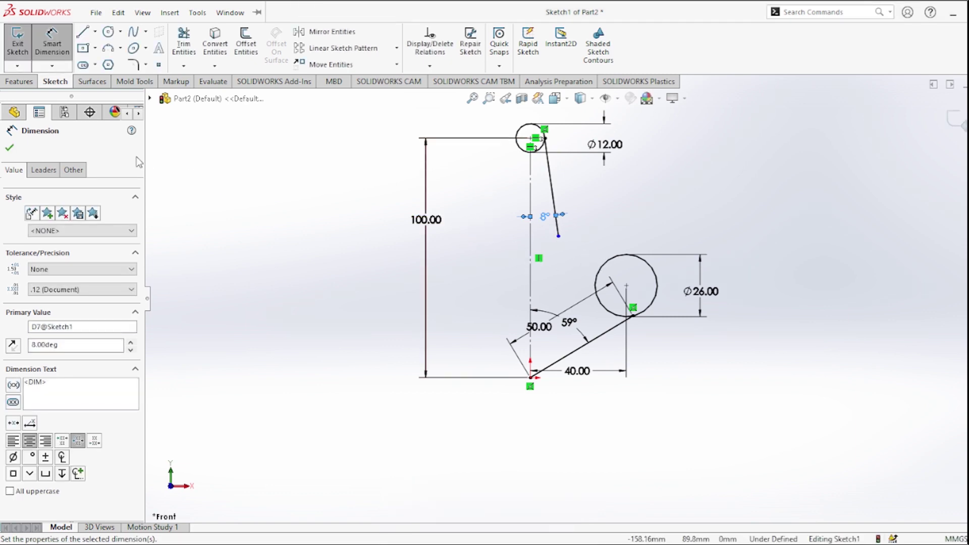
pyautogui.click(9, 148)
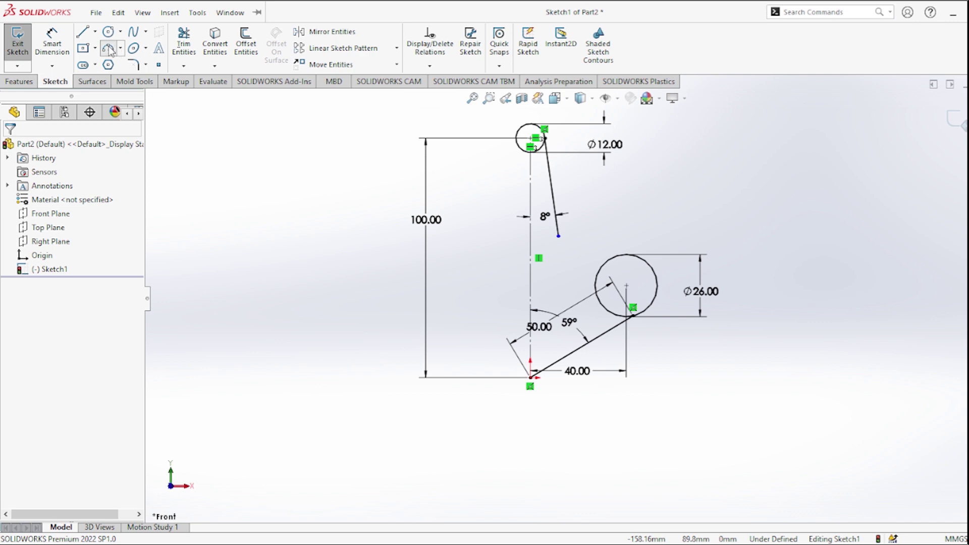
# Sketch a three-point arc of about 82 mm radius from the steep line's lower end to the top of the 26 mm circle
pyautogui.click(109, 49)
pyautogui.click(558, 236)
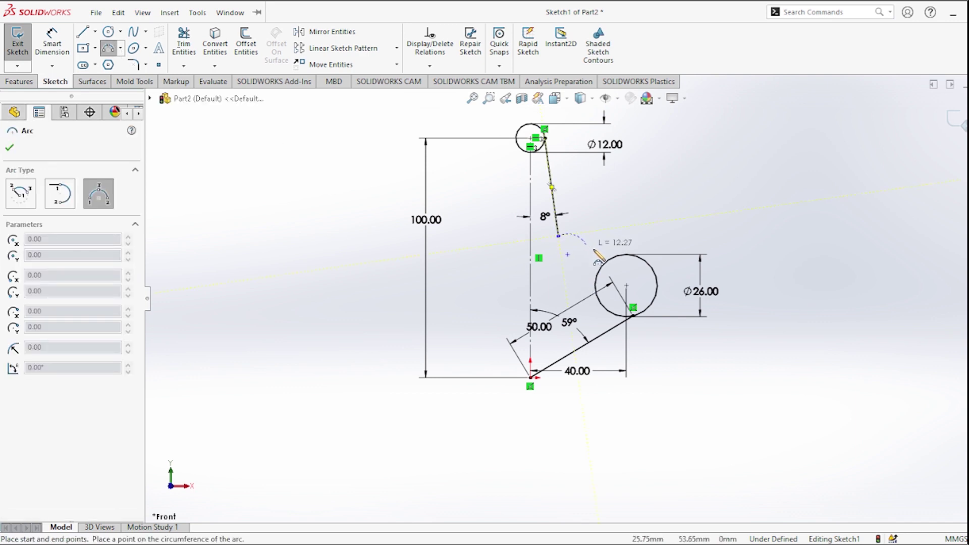
pyautogui.click(626, 254)
pyautogui.click(601, 247)
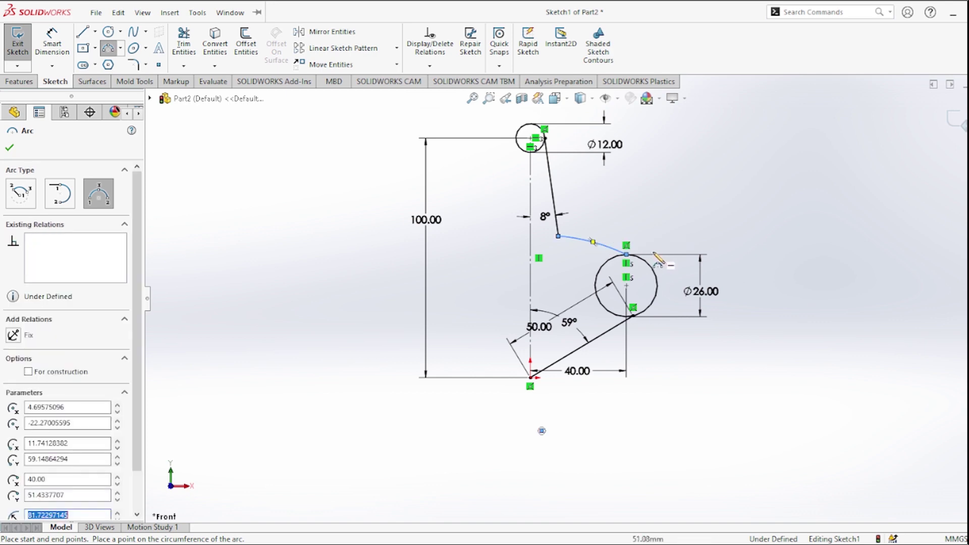
pyautogui.press('Escape')
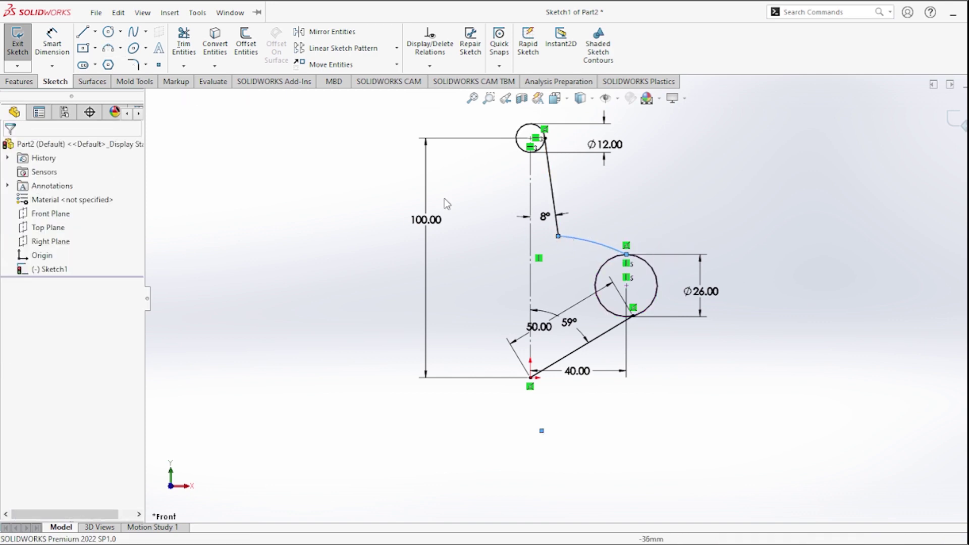
# Dimension the steep line's vertical height as 40 mm
pyautogui.click(52, 46)
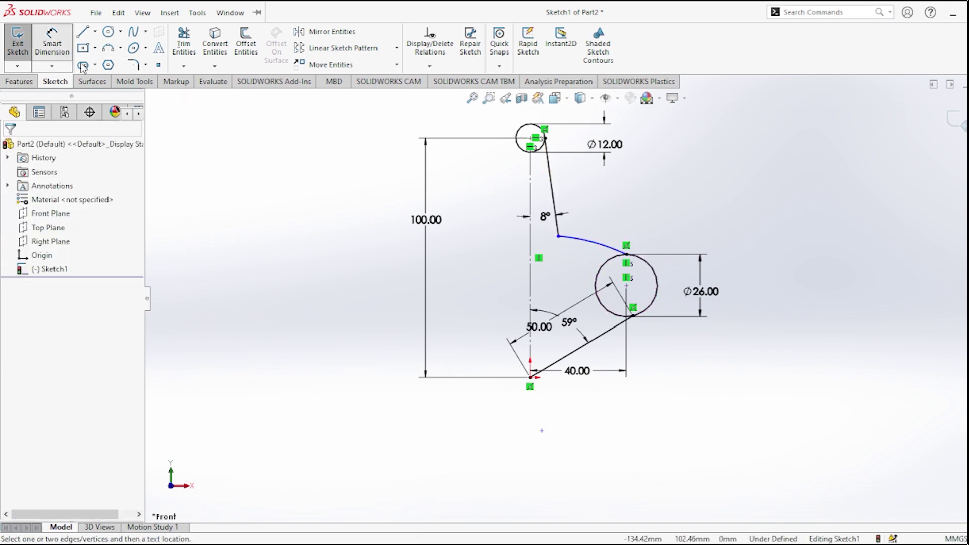
pyautogui.click(551, 185)
pyautogui.click(577, 186)
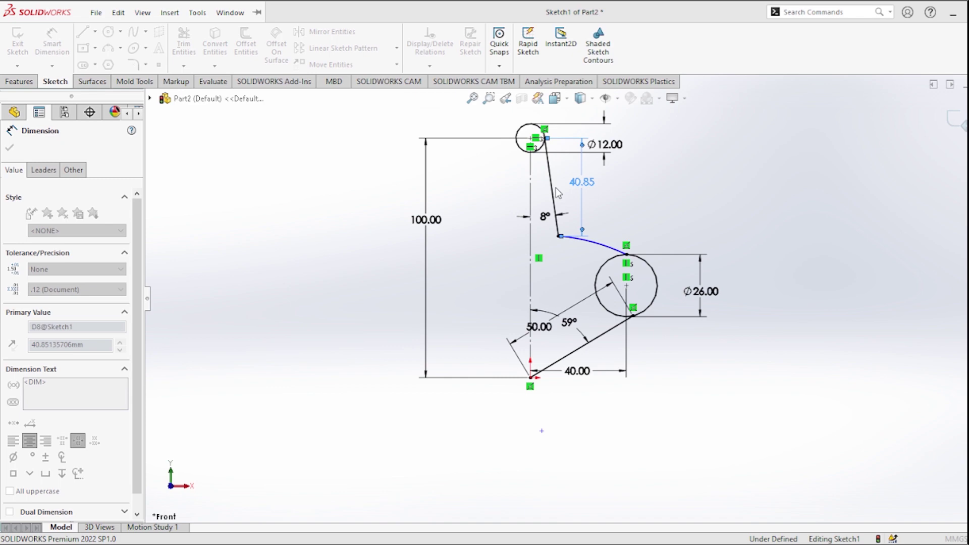
pyautogui.click(530, 166)
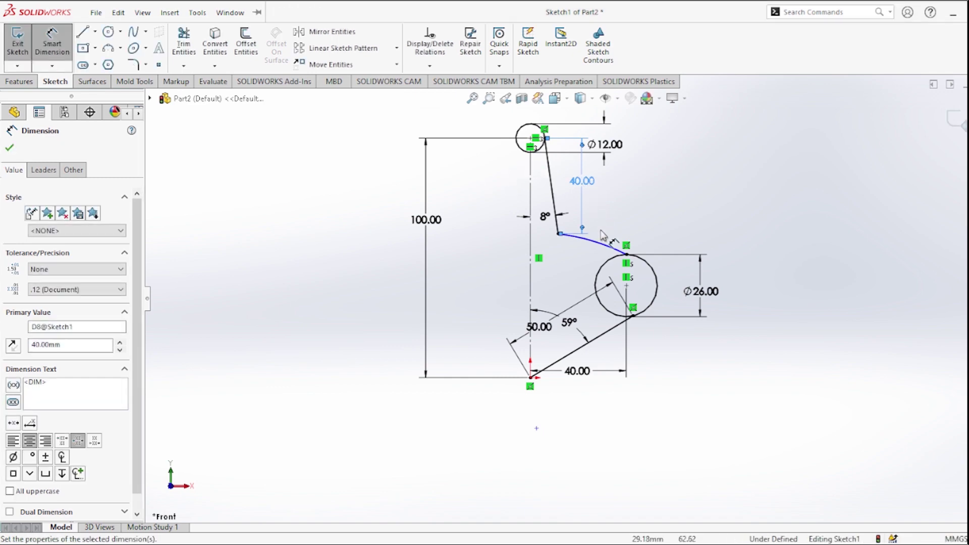
# Dimension the arc's radius as 80 mm
pyautogui.click(611, 249)
pyautogui.click(571, 271)
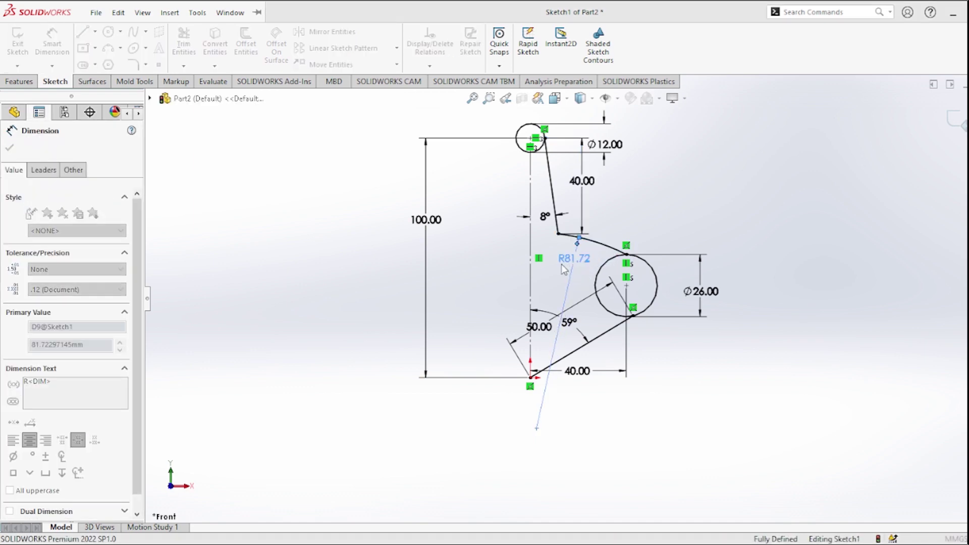
pyautogui.write('80')
pyautogui.click(520, 241)
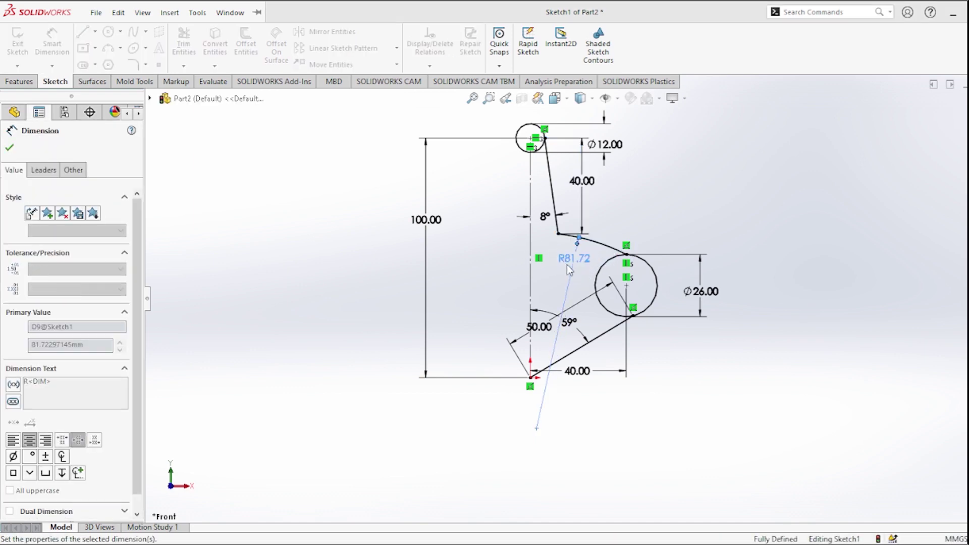
pyautogui.click(12, 148)
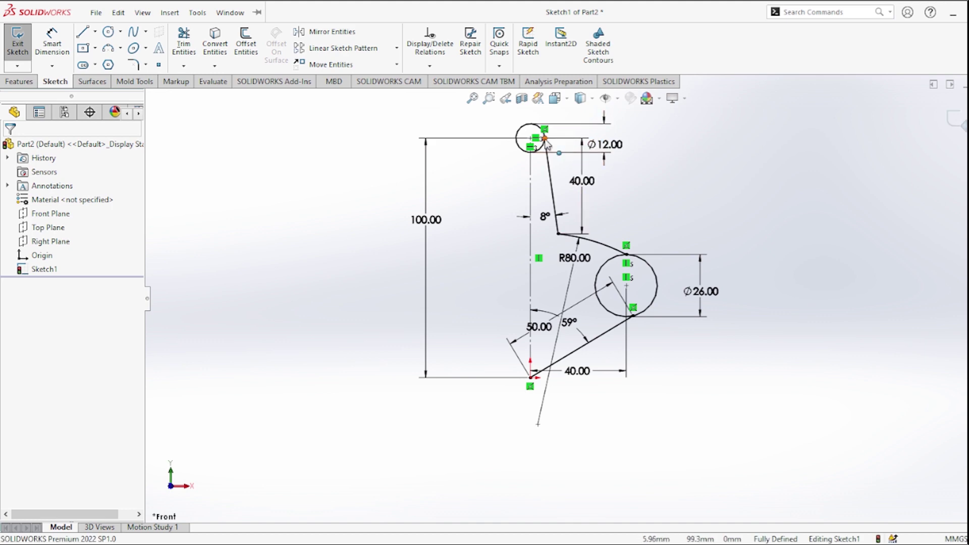
# Sketch a vertical line from the top of the 26 mm circle to its centre, continuing with a horizontal line to the centreline
pyautogui.scroll(-5, 513, 153)
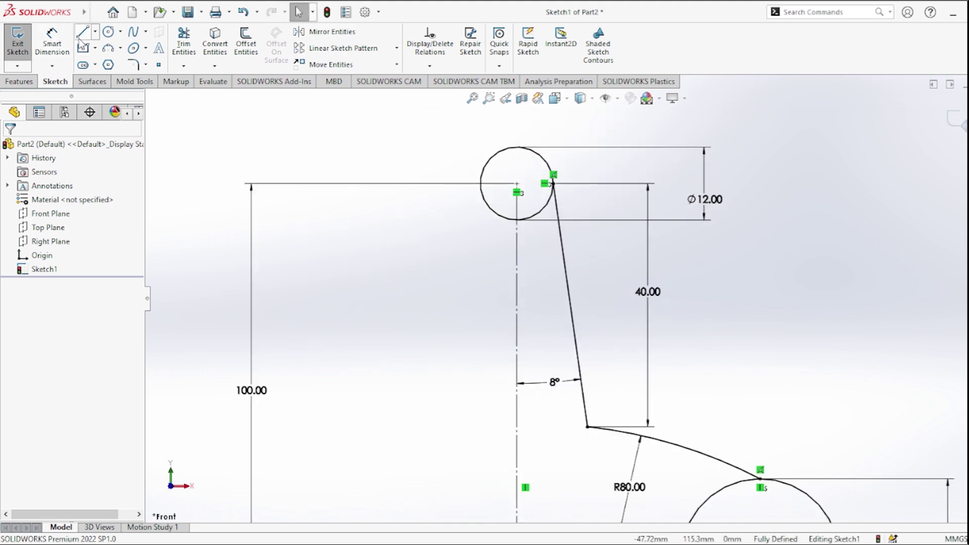
pyautogui.scroll(4, 613, 307)
pyautogui.scroll(2, 601, 384)
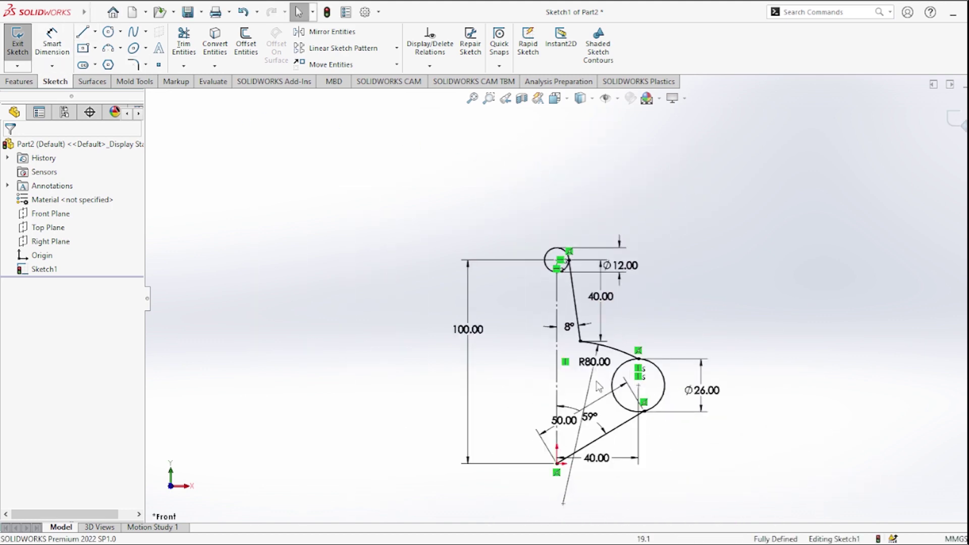
pyautogui.click(83, 31)
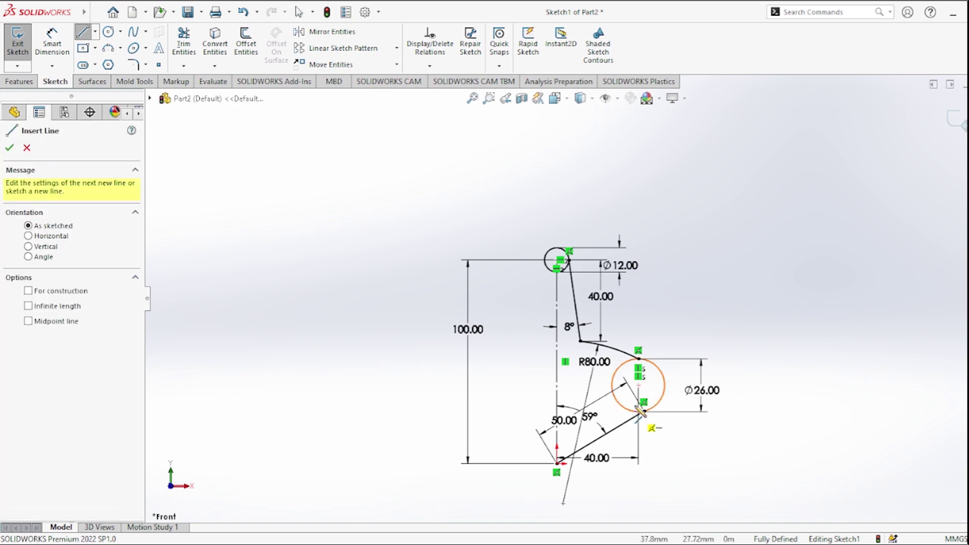
pyautogui.click(639, 359)
pyautogui.click(639, 385)
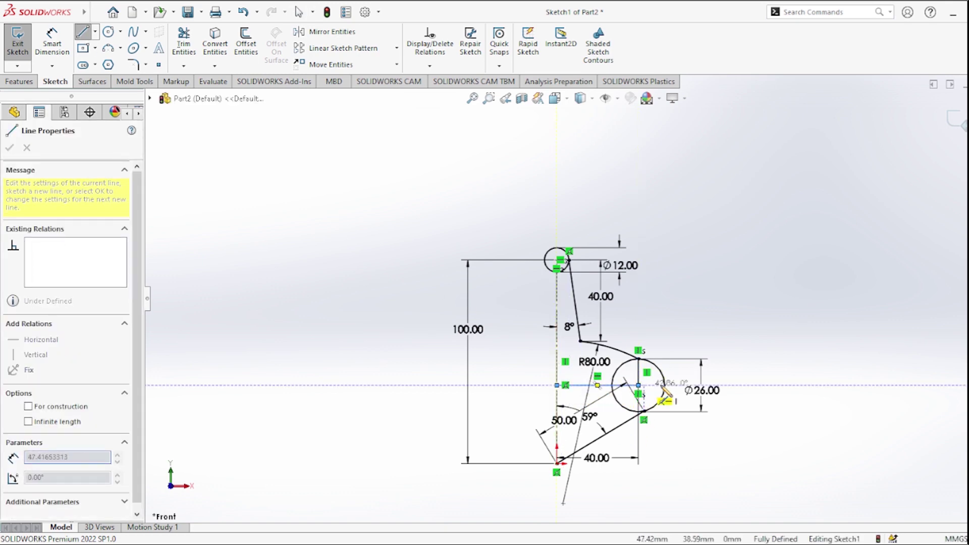
pyautogui.press('Escape')
# Trim away the inner side of the 26 mm circle between the arc's end and the sloped line's end
pyautogui.scroll(-3, 651, 394)
pyautogui.scroll(-3, 651, 394)
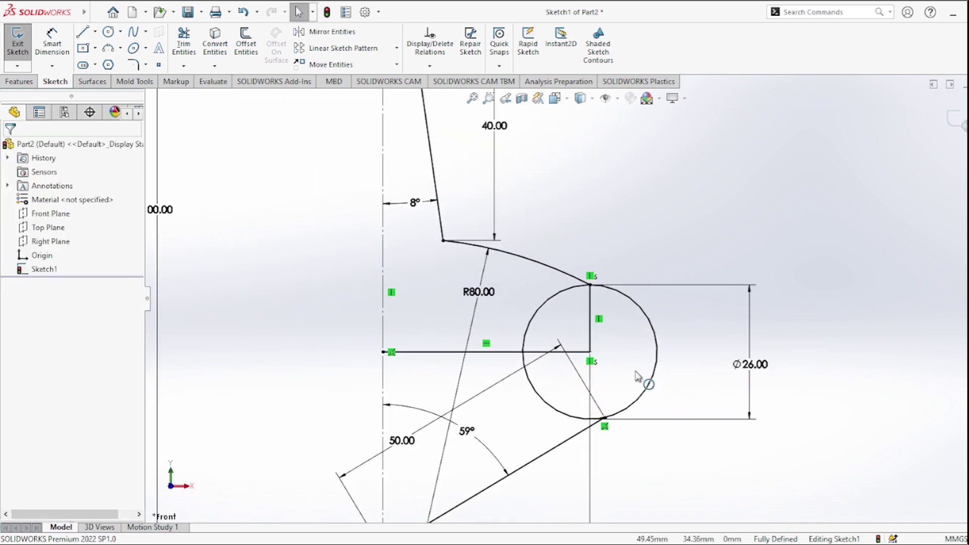
pyautogui.click(183, 46)
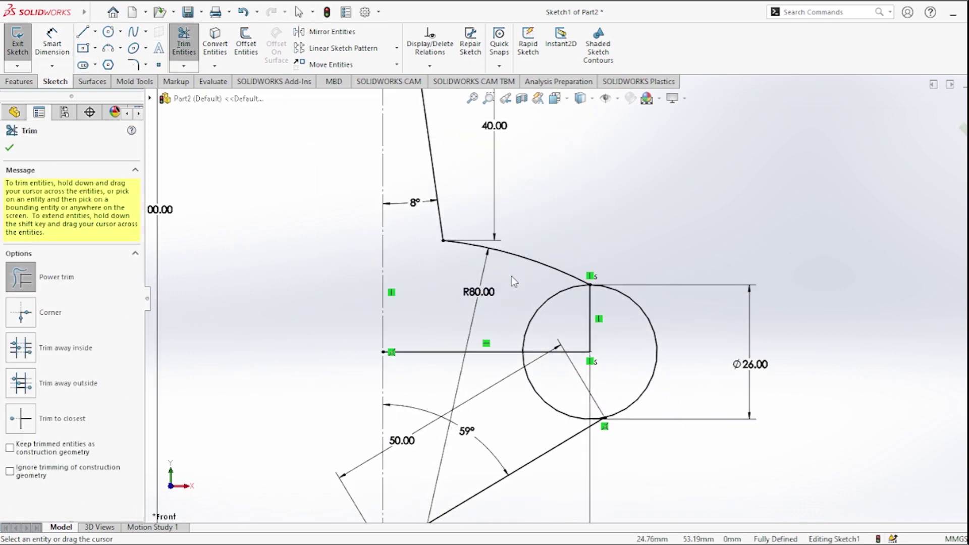
pyautogui.moveTo(518, 290); pyautogui.dragTo(554, 312)
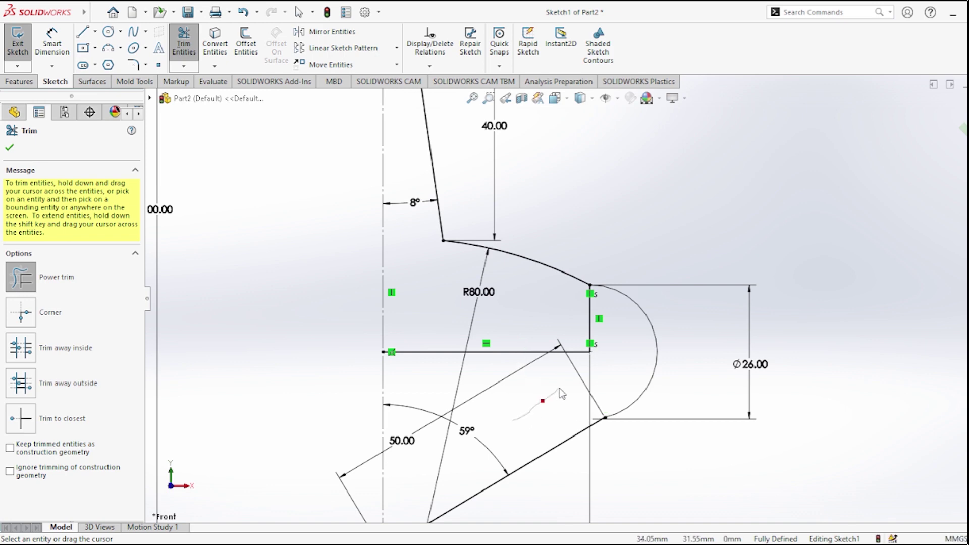
pyautogui.scroll(4, 564, 342)
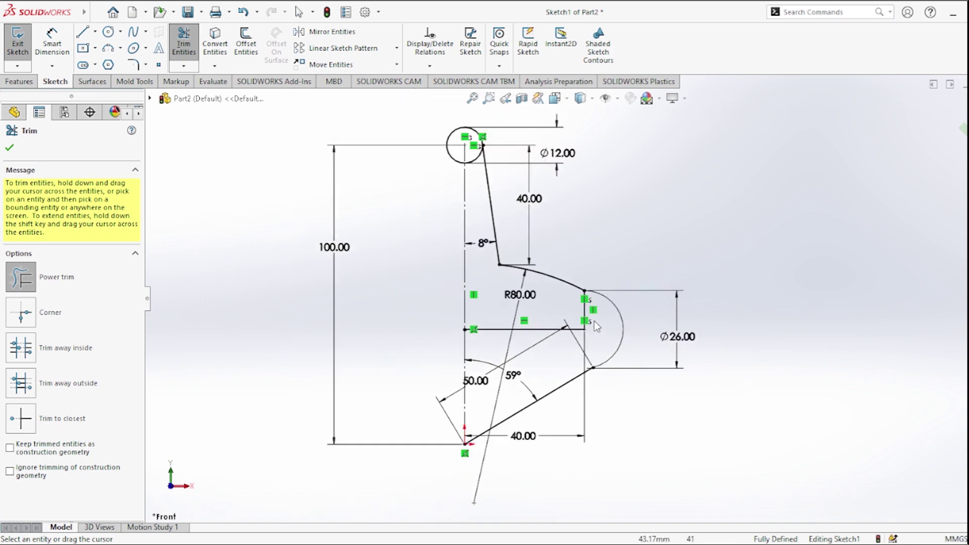
# Sketch a vertical line about 68 mm long along the centreline from the upper circle's top to the horizontal line's end
pyautogui.click(82, 32)
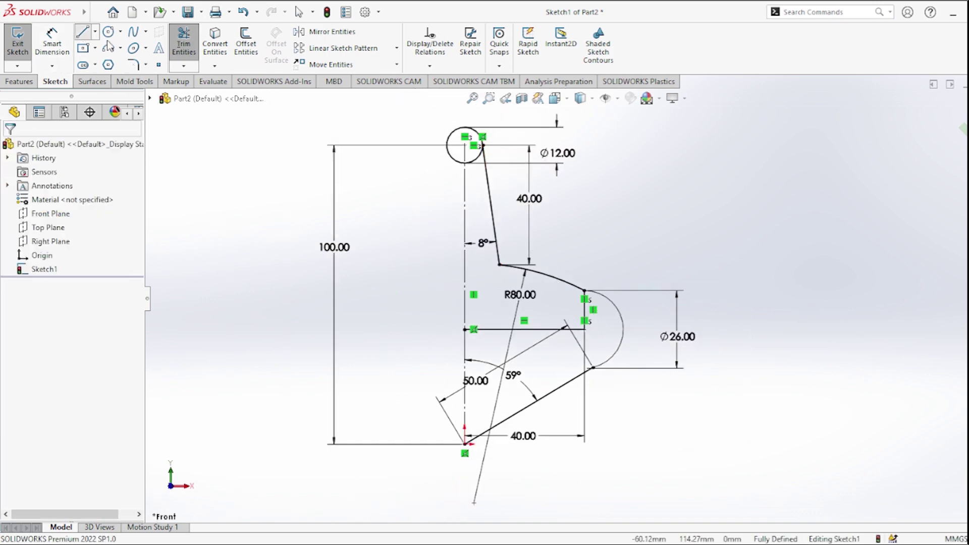
pyautogui.click(465, 145)
pyautogui.click(465, 329)
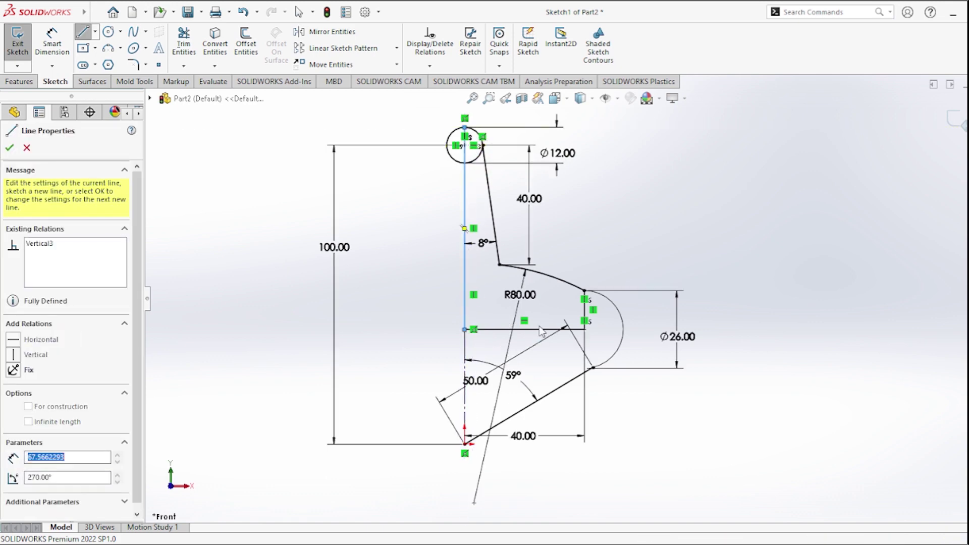
pyautogui.press('Escape')
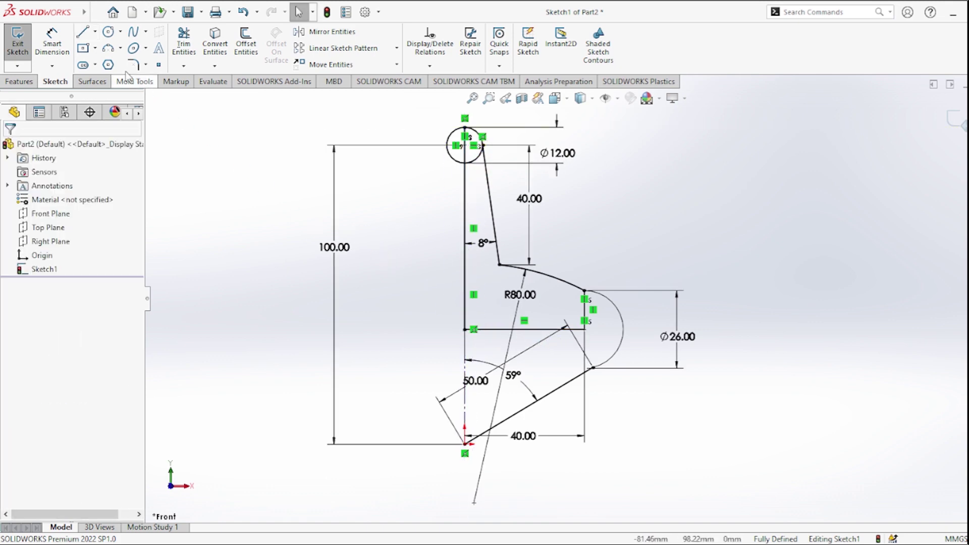
# Sketch a vertical line from the horizontal line's end on the centreline down to the origin, and exit the sketch
pyautogui.click(83, 32)
pyautogui.click(464, 329)
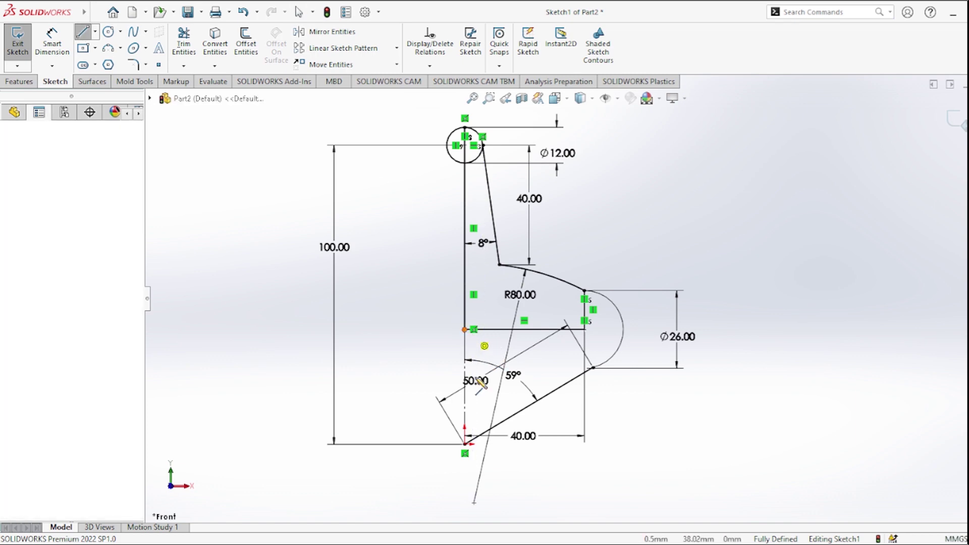
pyautogui.click(465, 445)
pyautogui.press('Escape')
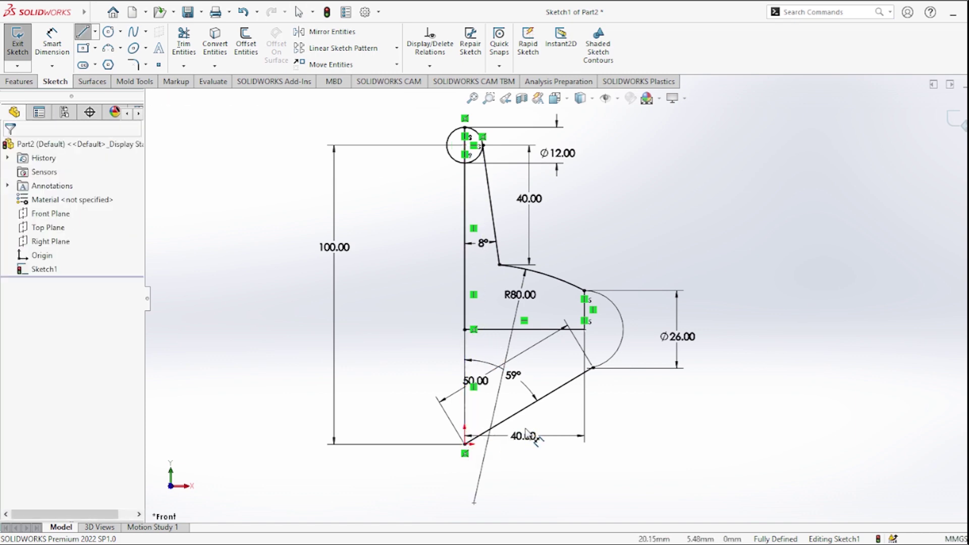
pyautogui.click(954, 120)
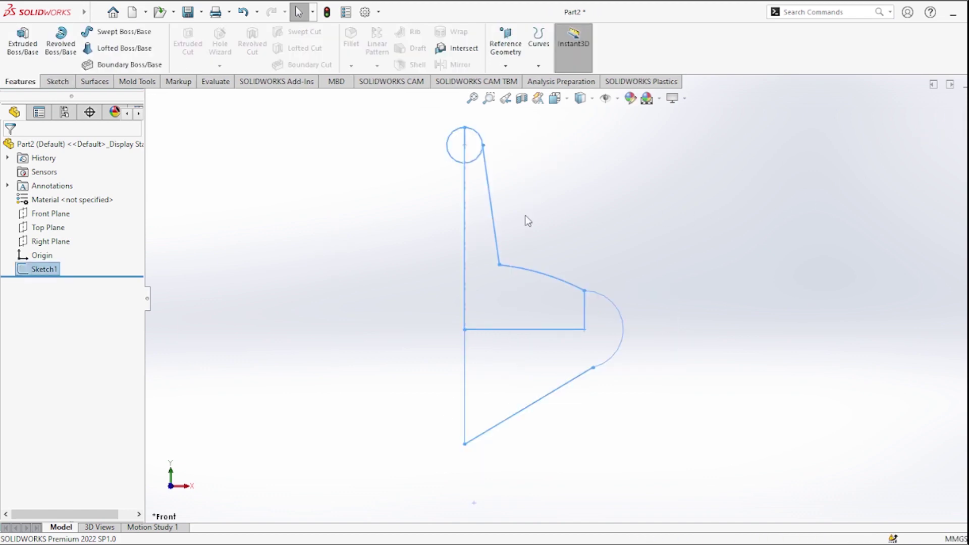
# Reopen the profile sketch for editing
pyautogui.click(61, 52)
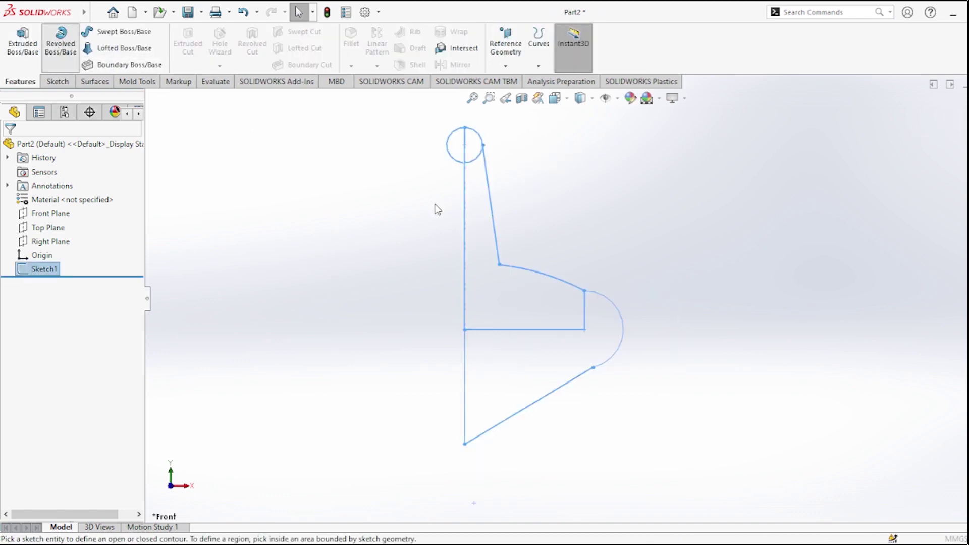
pyautogui.press('Escape')
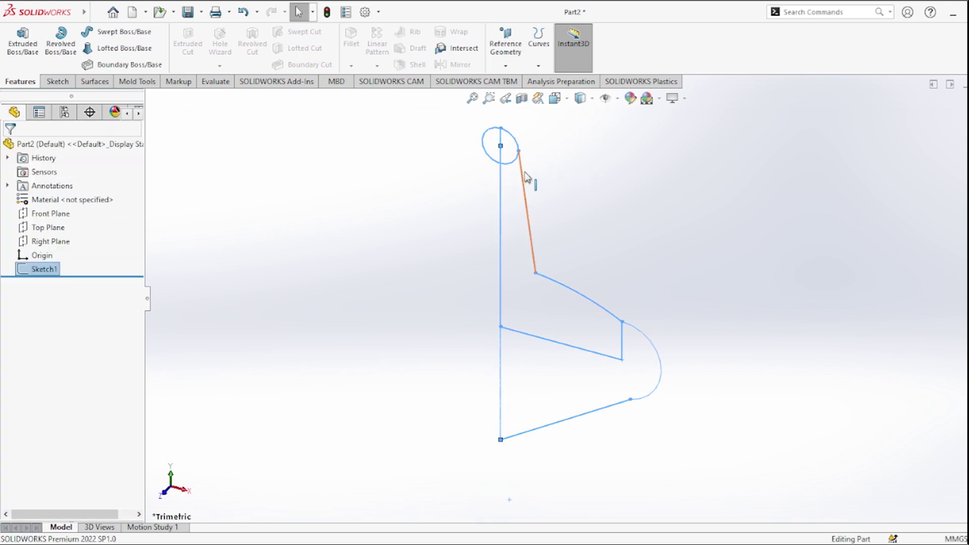
pyautogui.click(60, 82)
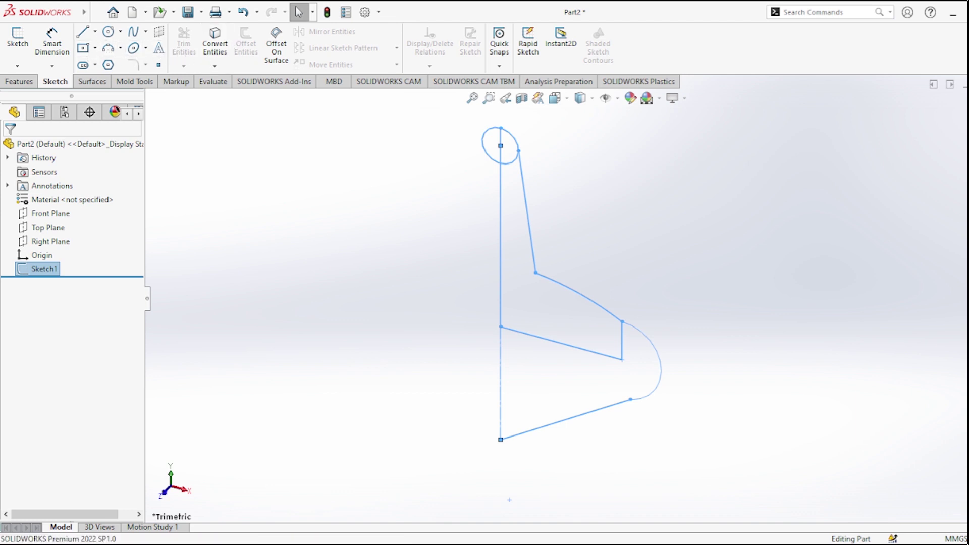
pyautogui.click(499, 229)
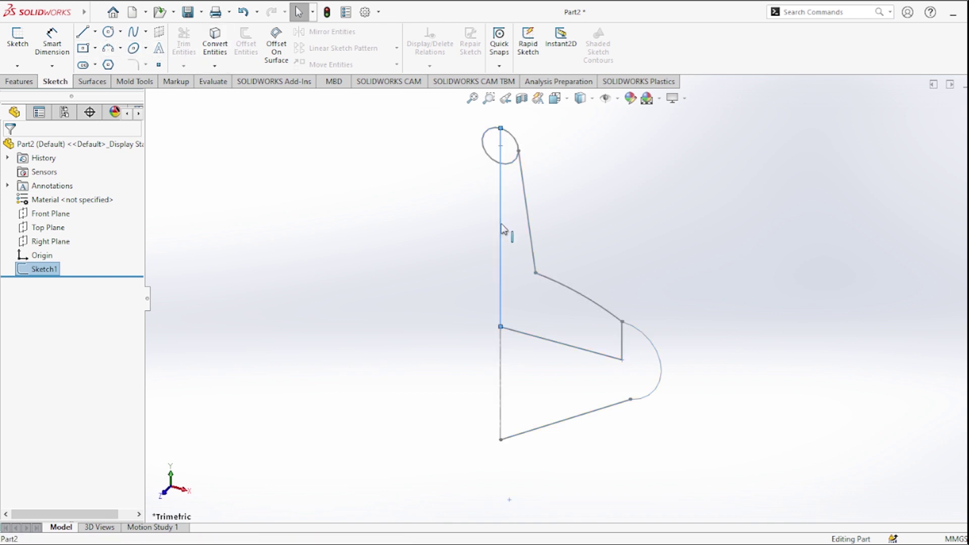
pyautogui.click(528, 197)
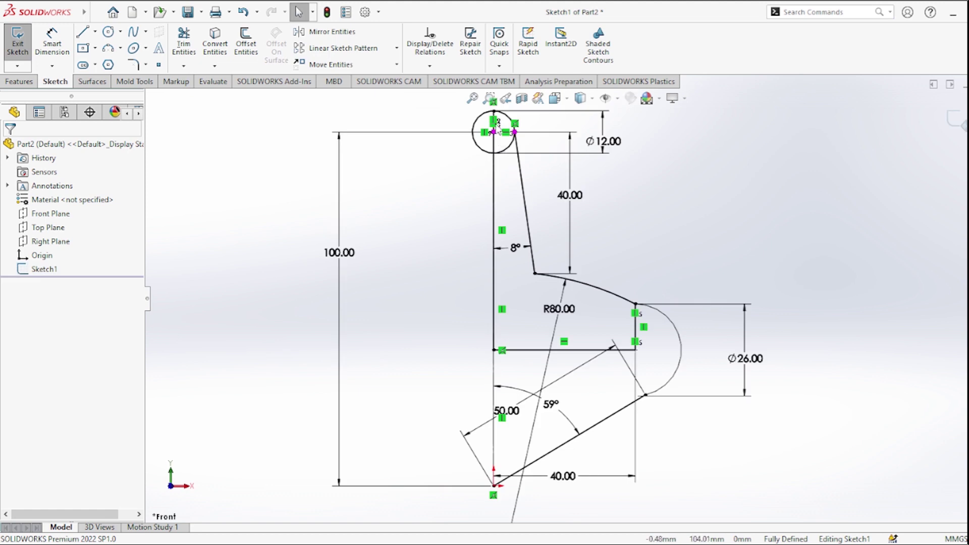
# Trim the 12 mm circle down to the upper quarter arc between the vertical line and the sloped line
pyautogui.scroll(-2, 492, 96)
pyautogui.click(183, 47)
pyautogui.moveTo(453, 132); pyautogui.dragTo(475, 152)
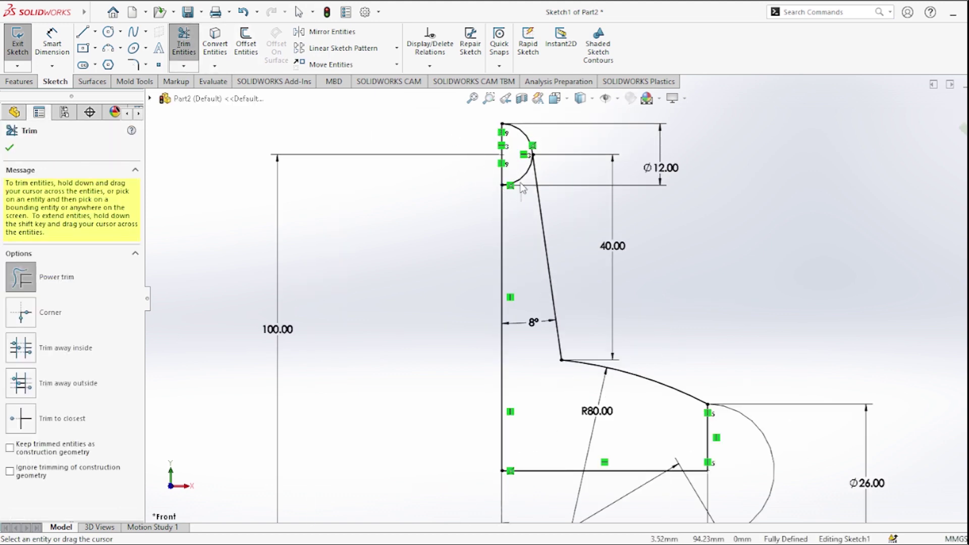
pyautogui.click(9, 149)
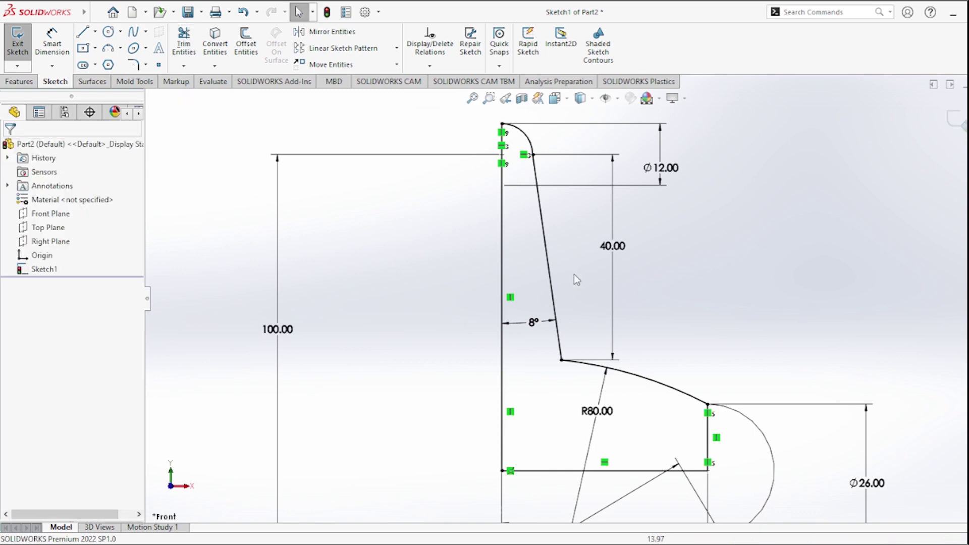
# Revolve the upper closed region of the sketch 360° about the vertical centreline
pyautogui.scroll(-2, 576, 270)
pyautogui.scroll(4, 577, 266)
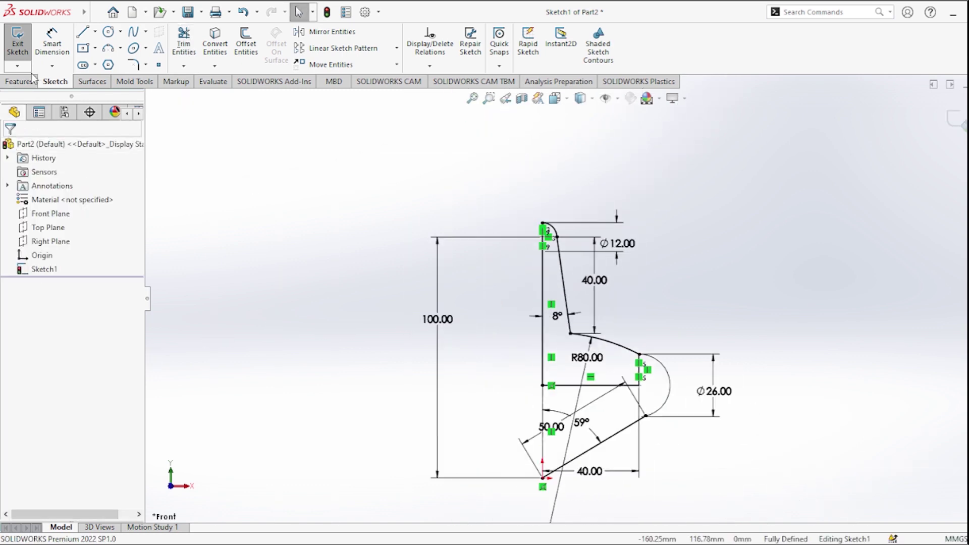
pyautogui.click(16, 82)
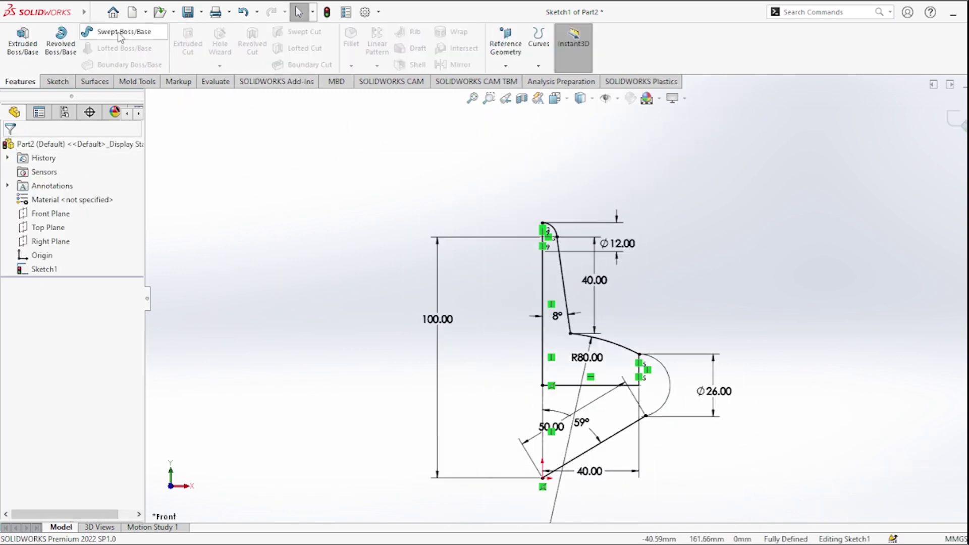
pyautogui.click(61, 43)
pyautogui.click(551, 279)
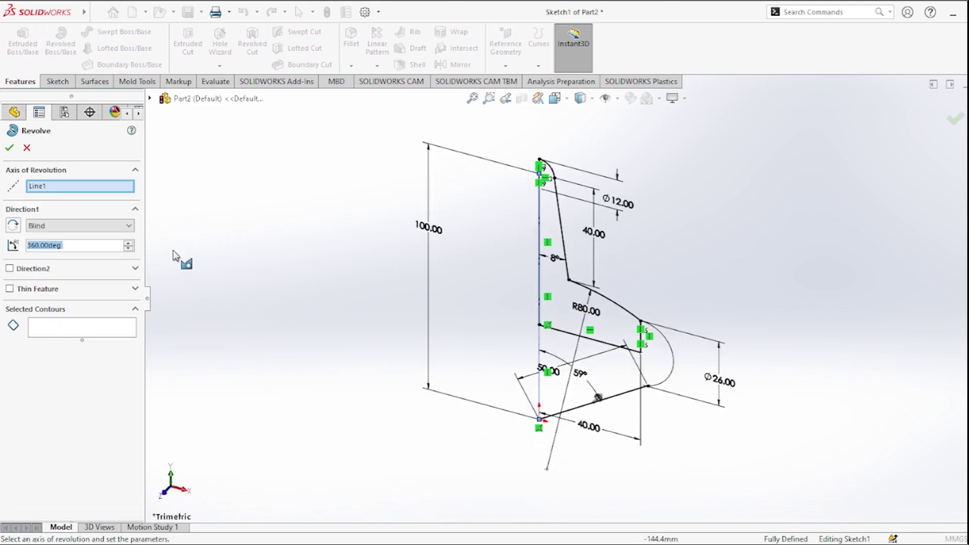
pyautogui.click(51, 329)
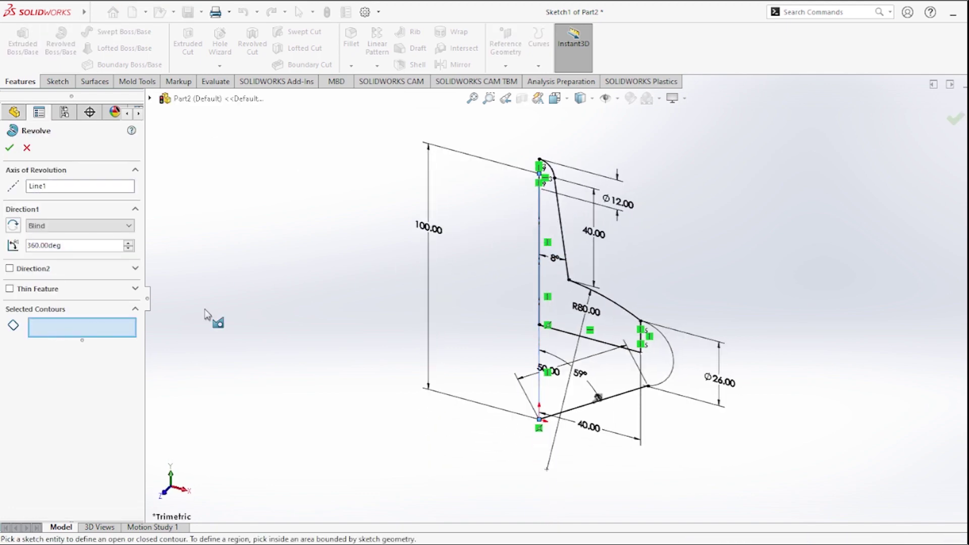
pyautogui.click(566, 282)
pyautogui.moveTo(662, 299)
pyautogui.mouseDown(button='middle')
pyautogui.moveTo(656, 233)
pyautogui.moveTo(656, 257)
pyautogui.mouseUp(button='middle')
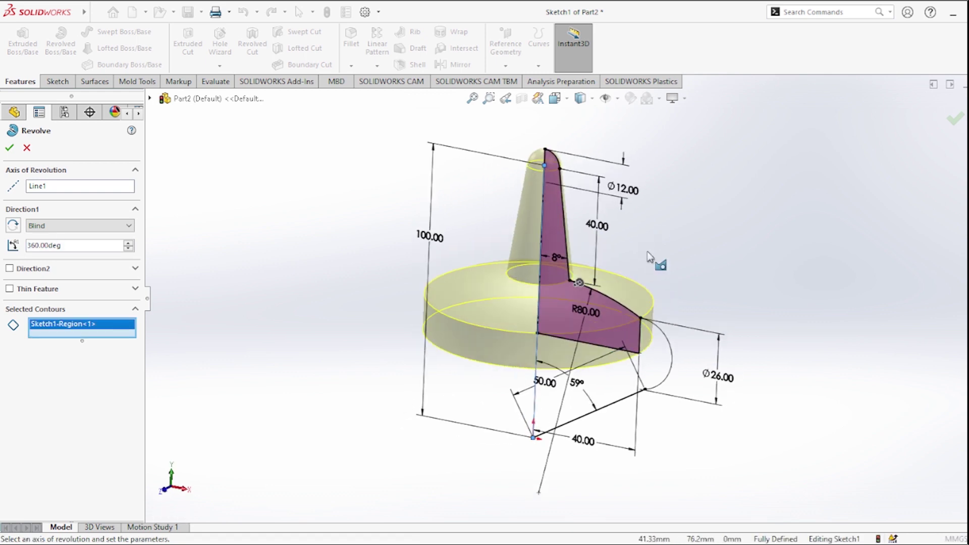
pyautogui.click(10, 148)
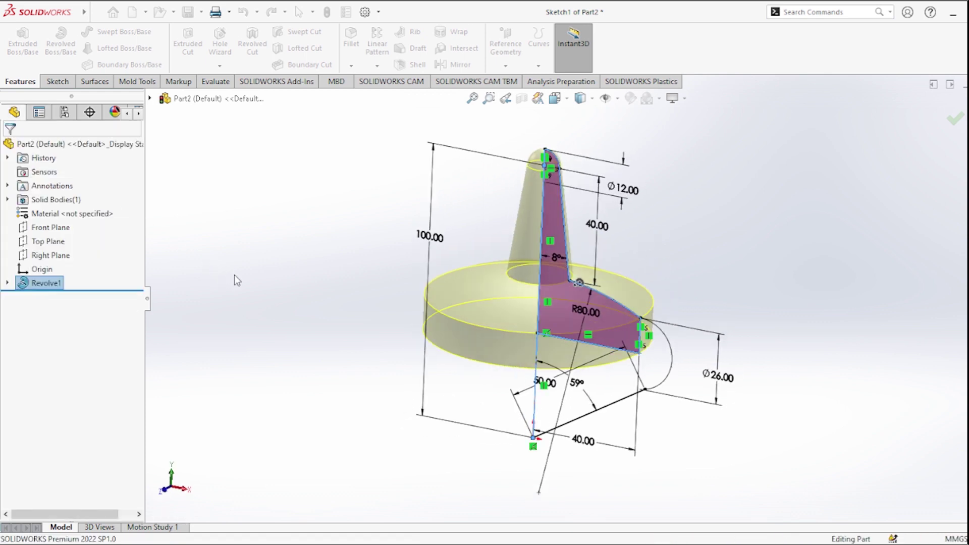
# Show the sketch used by the first revolve in the model
pyautogui.click(8, 282)
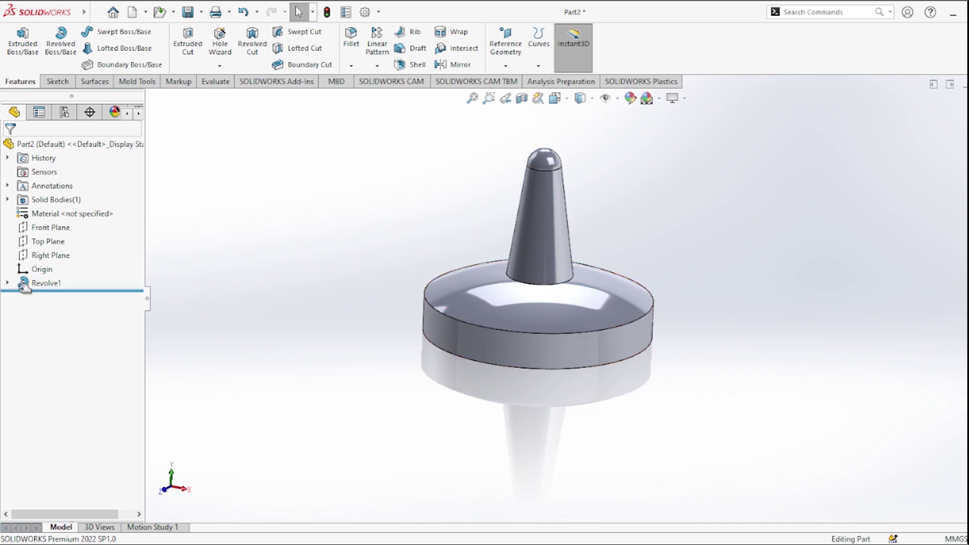
pyautogui.click(48, 299)
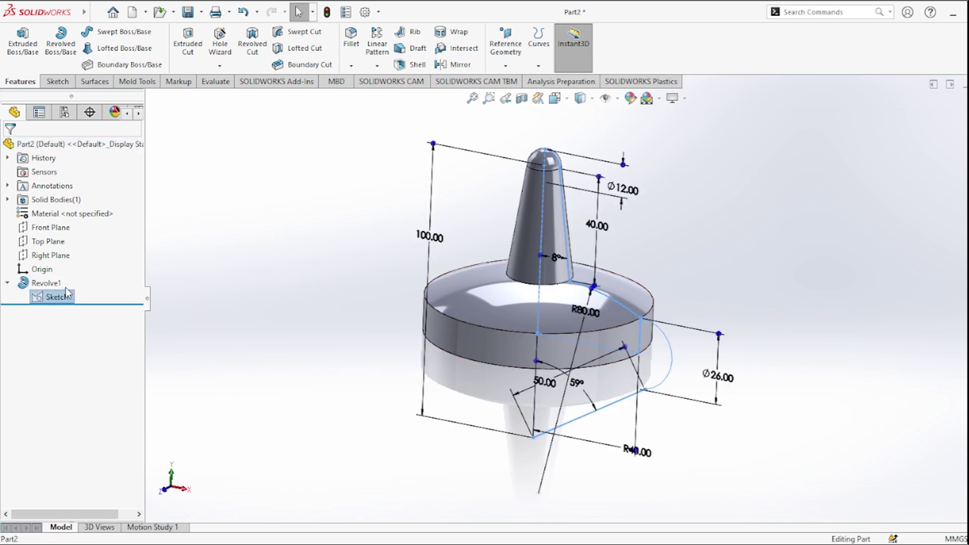
pyautogui.click(62, 275)
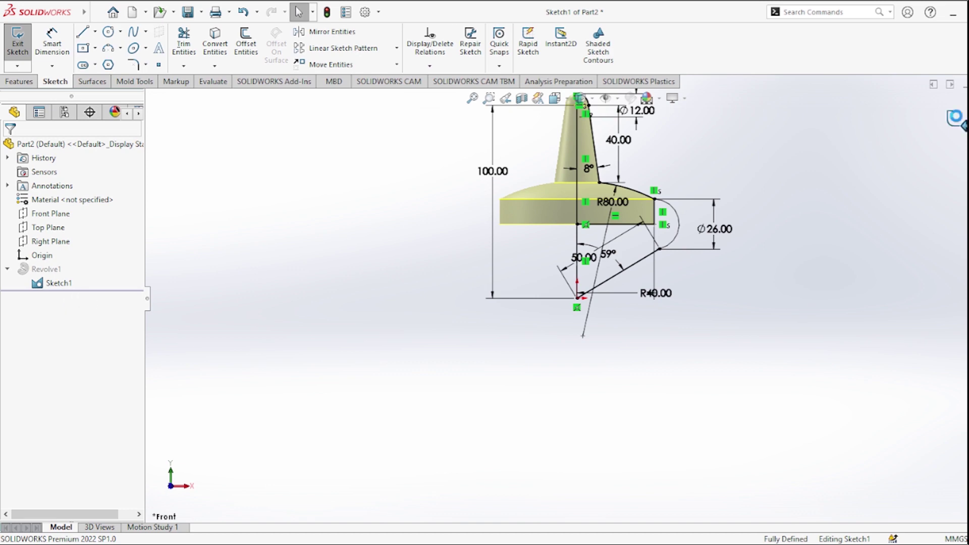
pyautogui.click(57, 298)
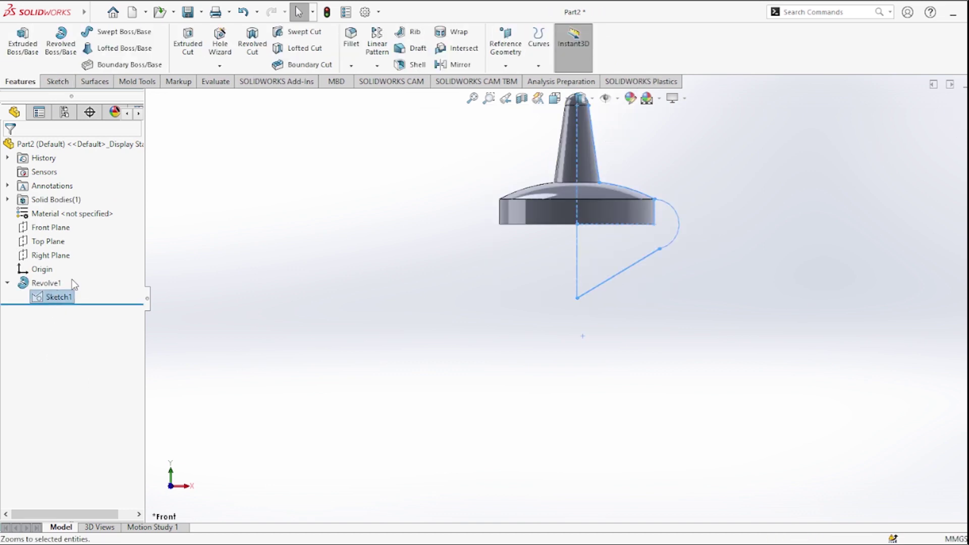
pyautogui.click(257, 241)
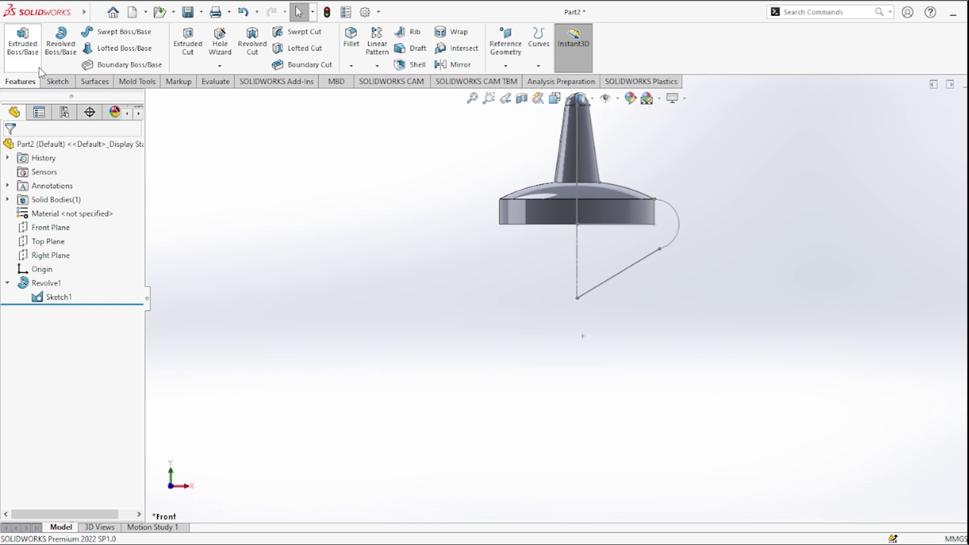
# Start a second revolve from the shown sketch, using the vertical line below the disc as the axis
pyautogui.click(61, 40)
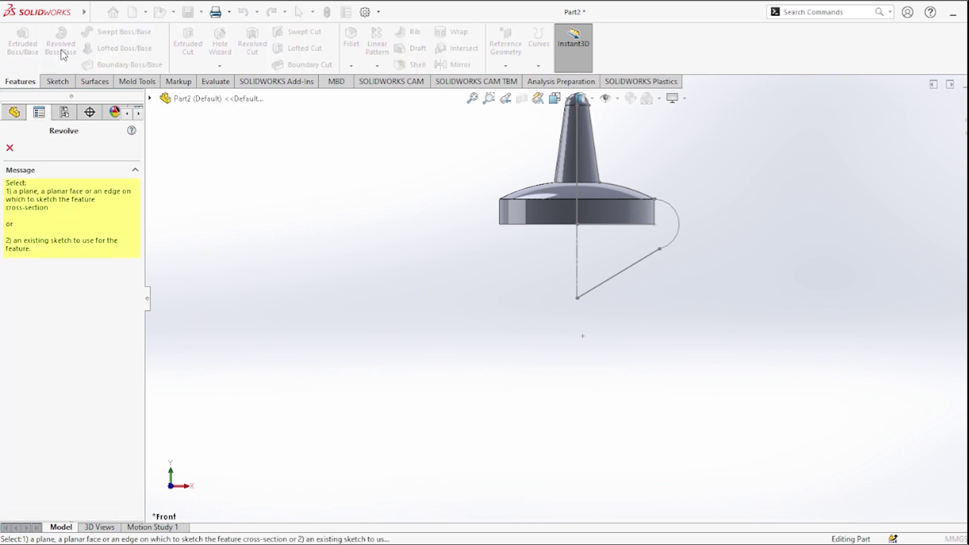
pyautogui.click(650, 257)
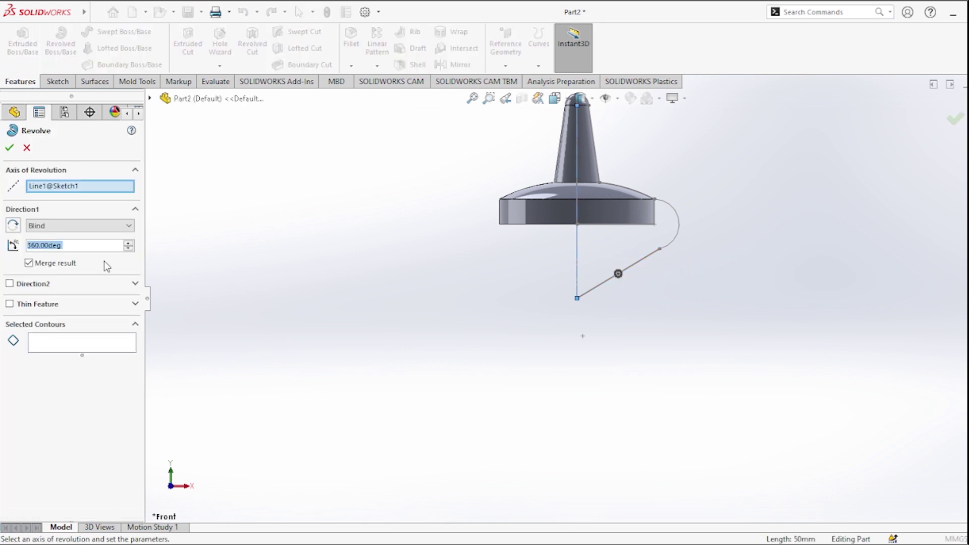
pyautogui.click(80, 187)
pyautogui.press('Delete')
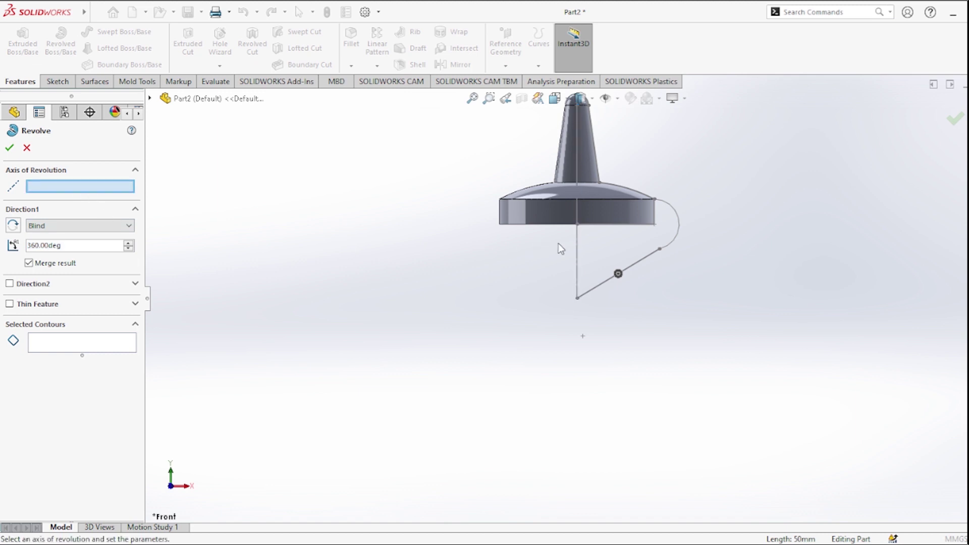
pyautogui.click(578, 255)
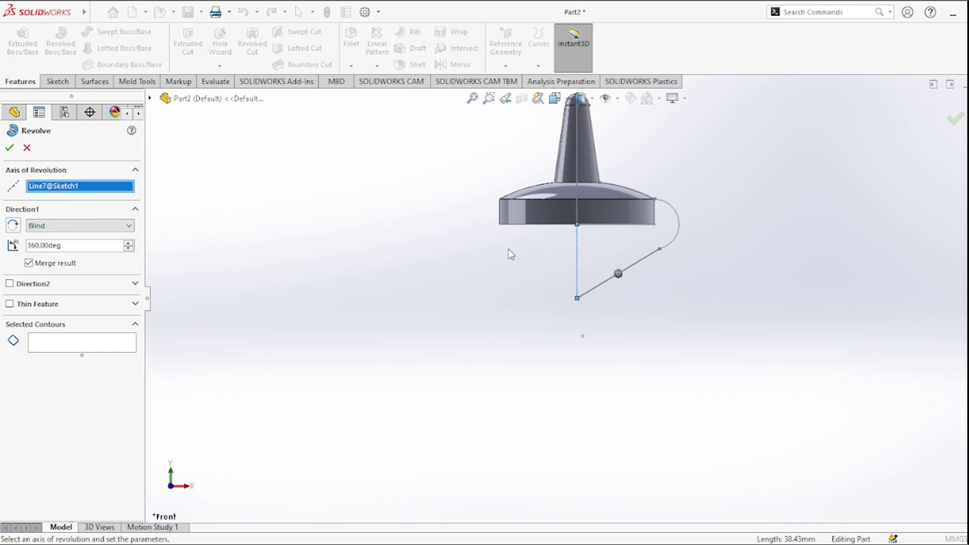
# Revolve the sketch's lower region, bounded by the 26 mm arc and sloped line, by 5°
pyautogui.click(70, 342)
pyautogui.click(629, 264)
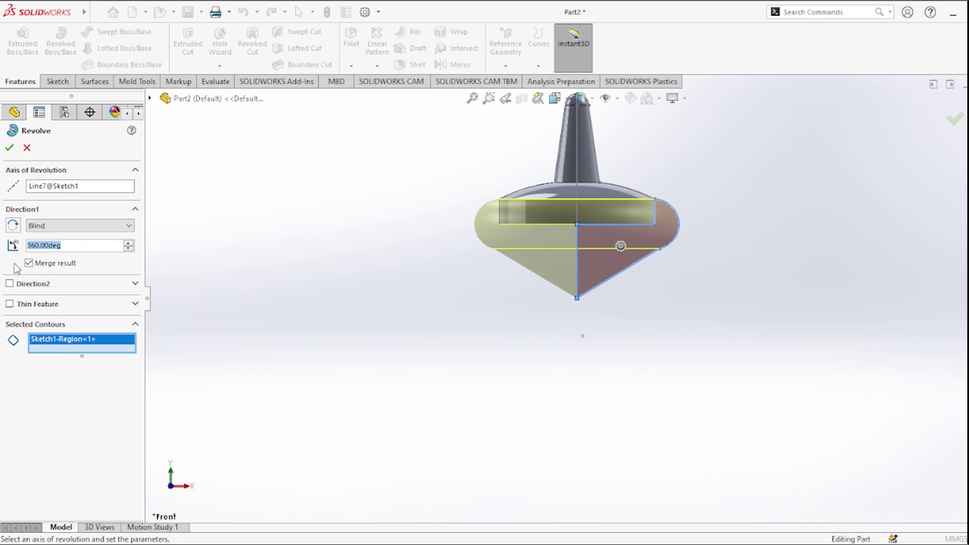
pyautogui.write('5')
pyautogui.press('Return')
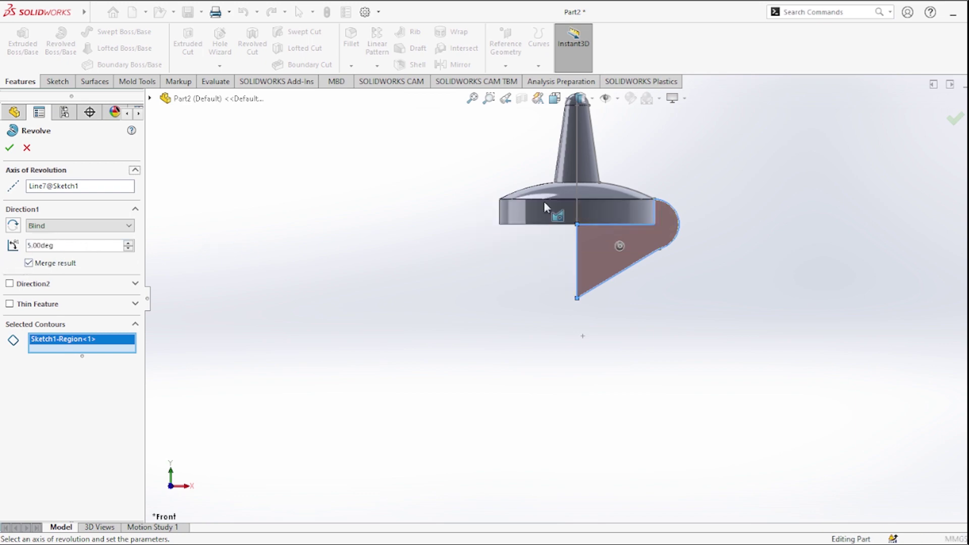
pyautogui.moveTo(671, 281)
pyautogui.mouseDown(button='middle')
pyautogui.moveTo(594, 327)
pyautogui.moveTo(583, 306)
pyautogui.moveTo(652, 273)
pyautogui.mouseUp(button='middle')
pyautogui.scroll(-4, 635, 239)
pyautogui.scroll(-1, 584, 303)
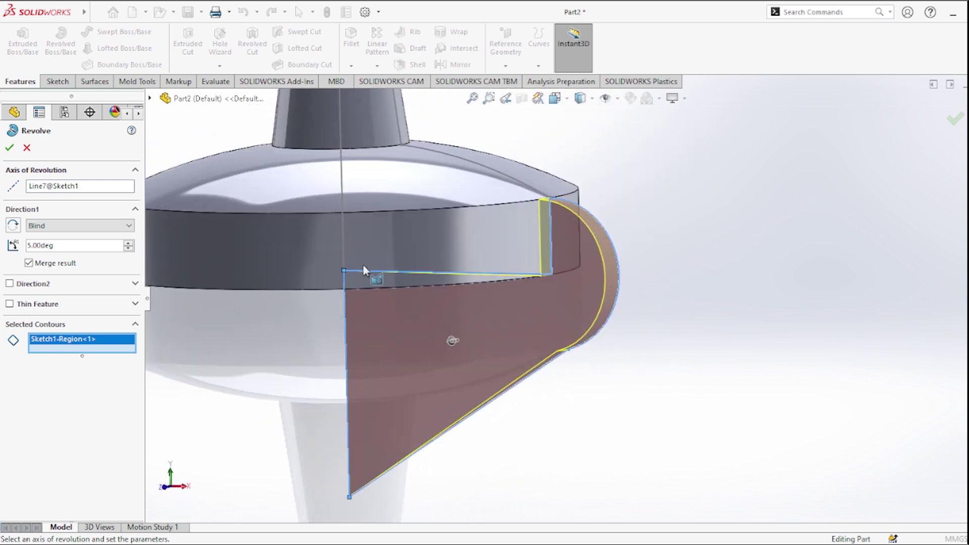
pyautogui.click(11, 148)
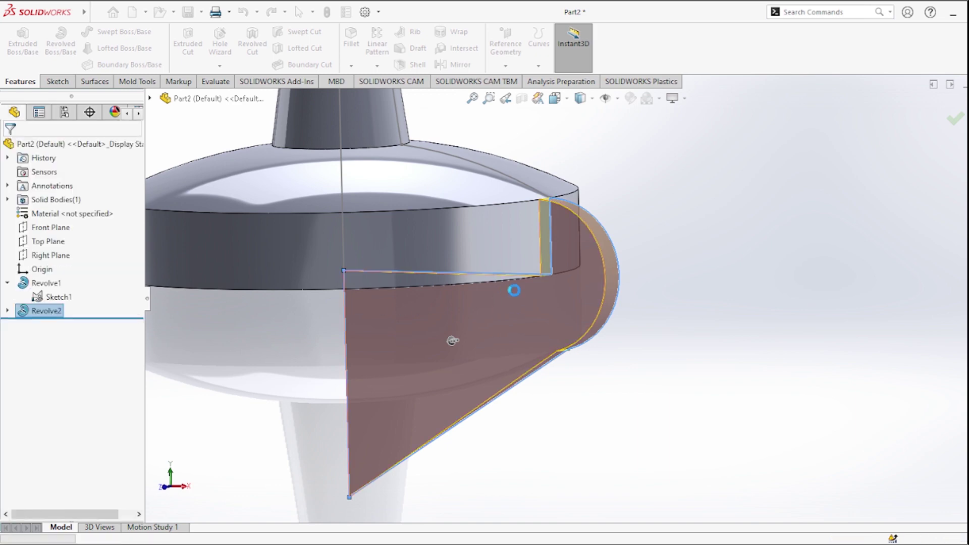
# Hide the profile sketch in the model
pyautogui.scroll(-3, 631, 283)
pyautogui.click(641, 271)
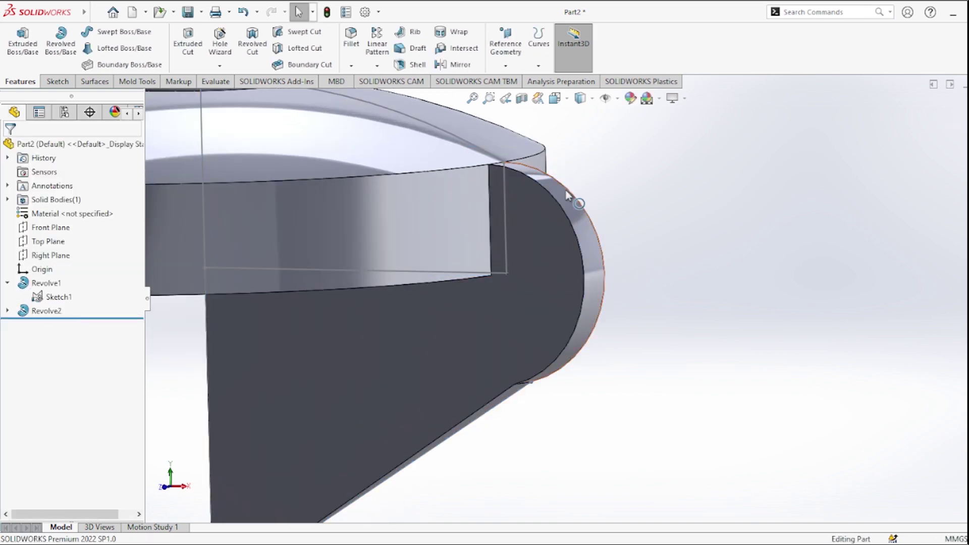
pyautogui.click(492, 161)
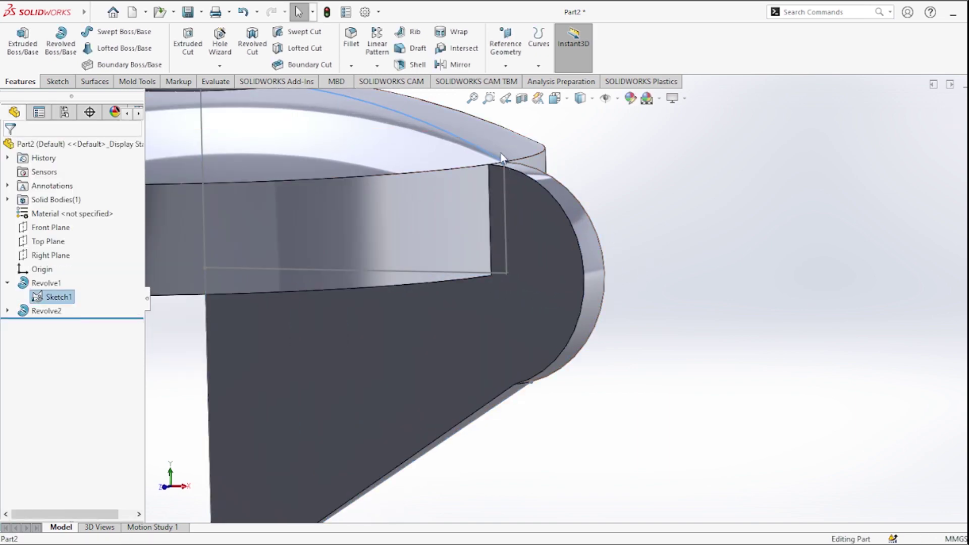
pyautogui.click(519, 143)
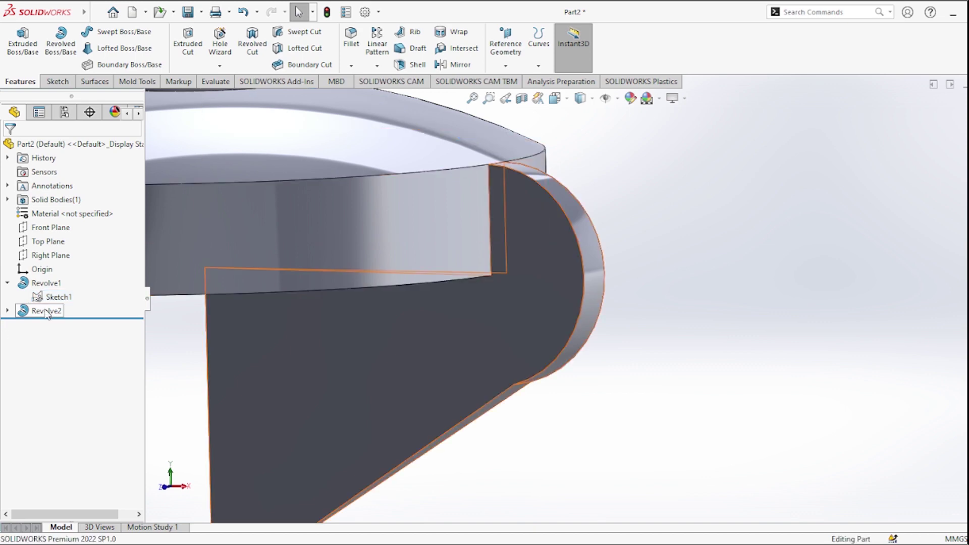
# Edit the 5° revolve and turn off Merge result so the thin wedge is a separate body
pyautogui.click(47, 312)
pyautogui.click(56, 266)
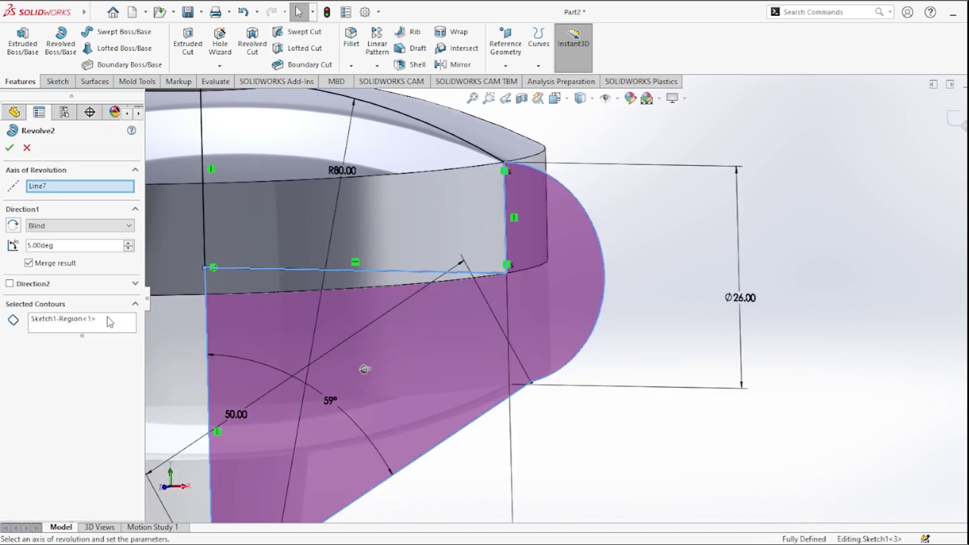
pyautogui.click(10, 148)
pyautogui.scroll(5, 380, 273)
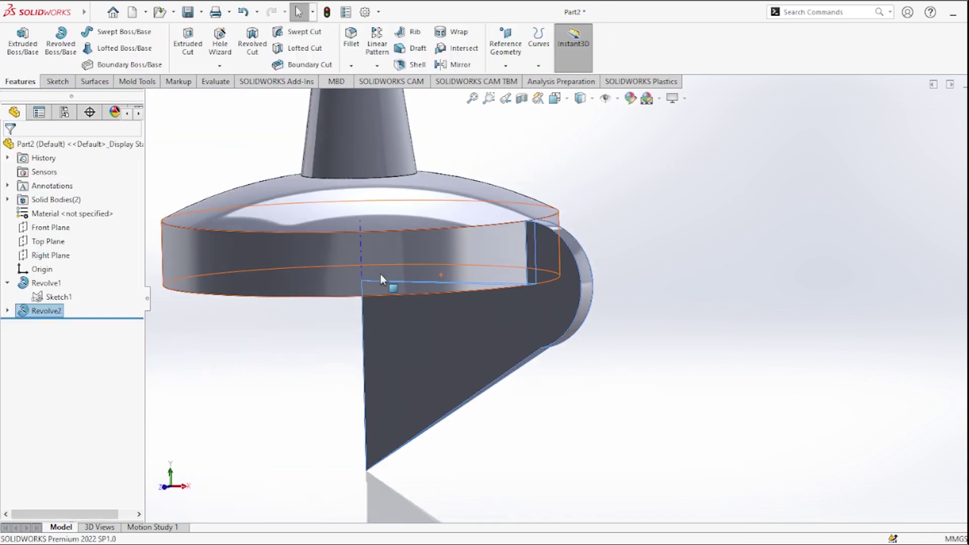
pyautogui.click(644, 288)
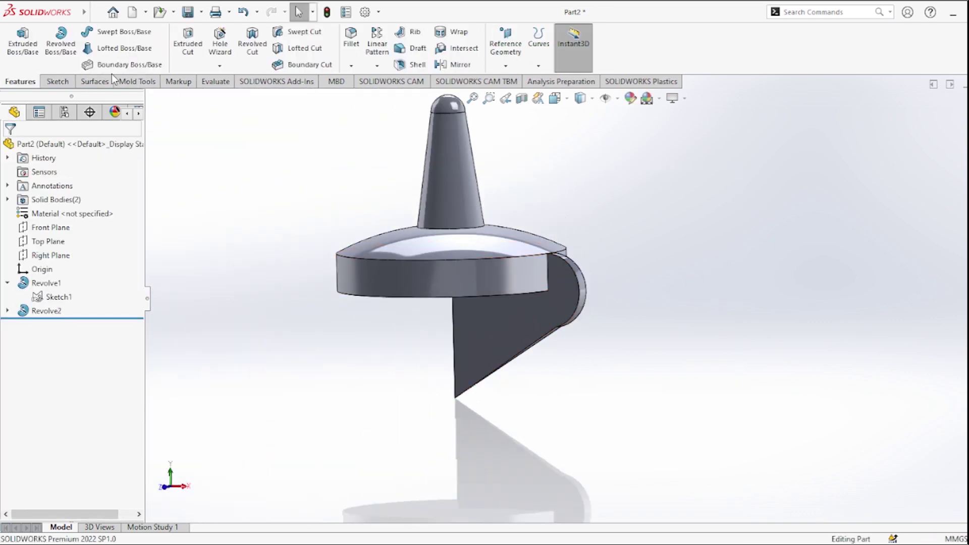
# Start a circular pattern of the thin wedge body around the disc's upper circular edge
pyautogui.click(378, 66)
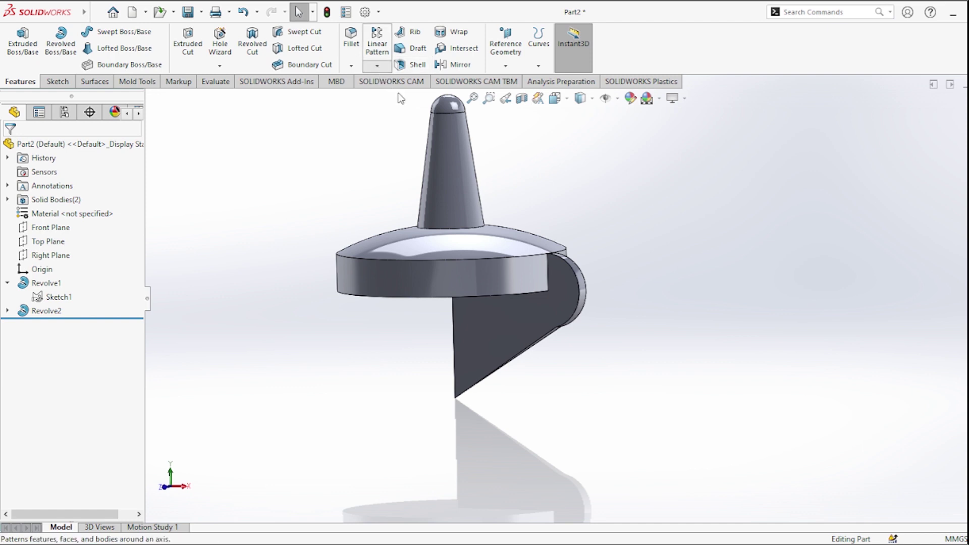
pyautogui.click(412, 103)
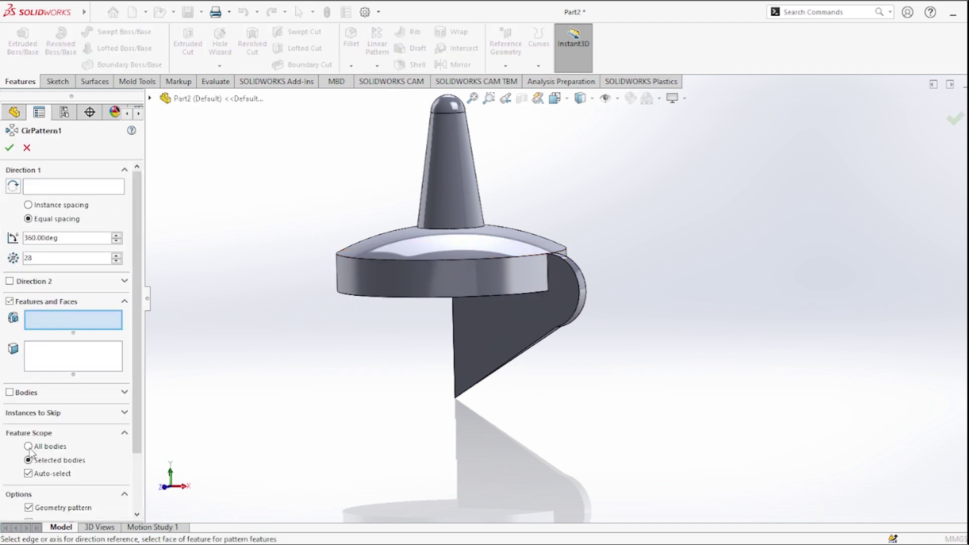
pyautogui.click(9, 393)
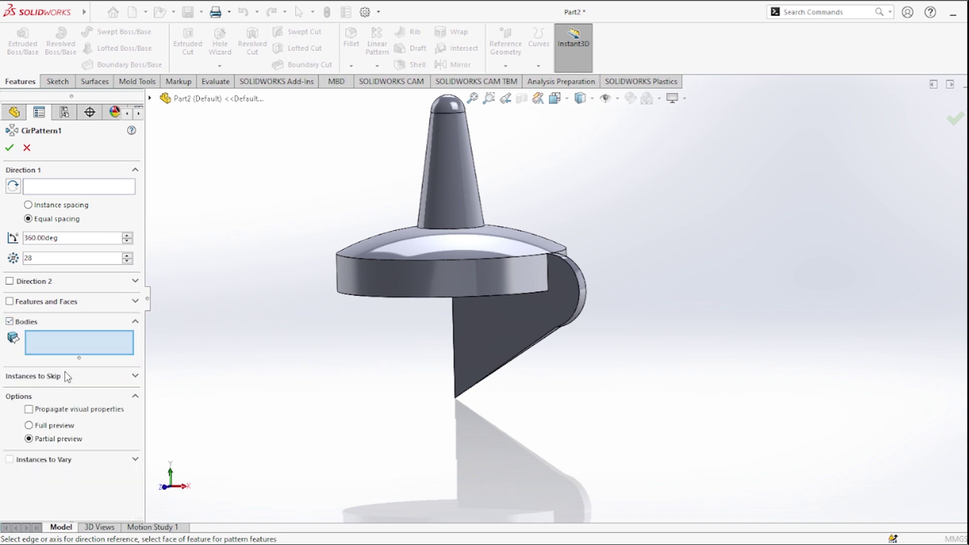
pyautogui.click(536, 329)
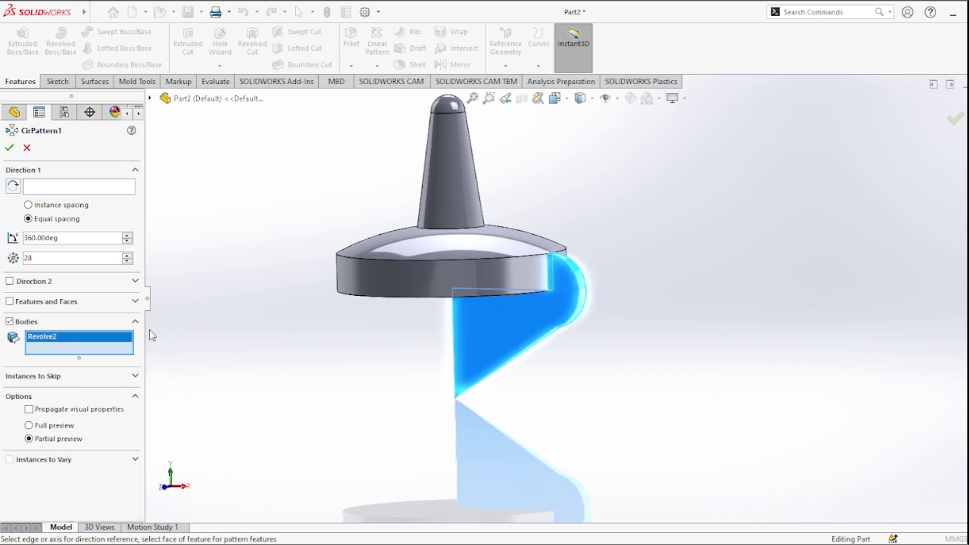
pyautogui.click(55, 189)
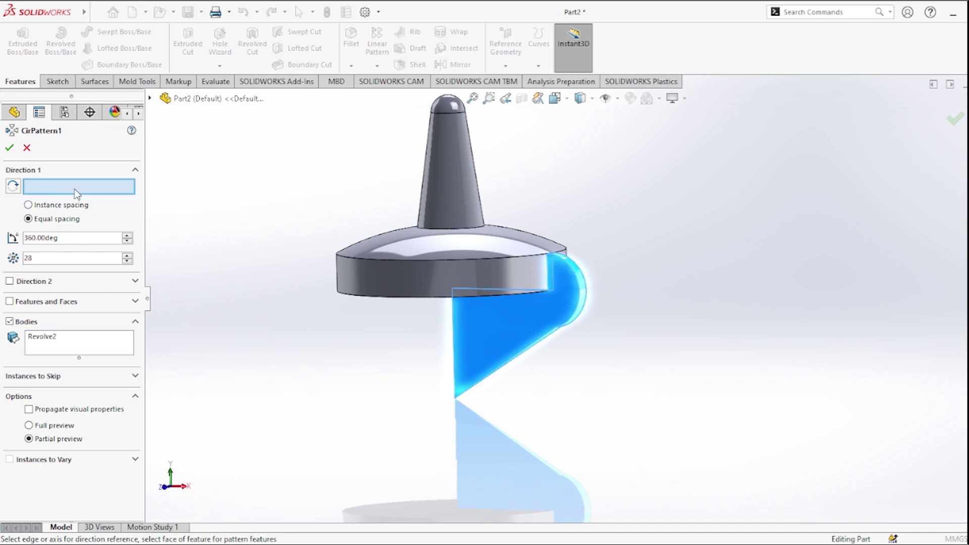
pyautogui.click(433, 261)
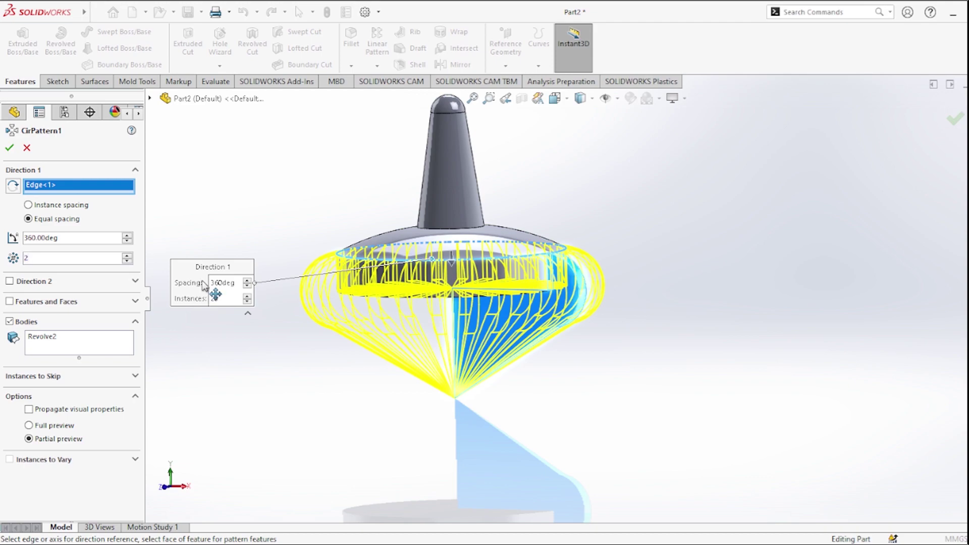
# Set the wedge pattern to 23 equally spaced instances over 360° and complete it
pyautogui.write('25')
pyautogui.moveTo(271, 217); pyautogui.dragTo(292, 306, button='middle')
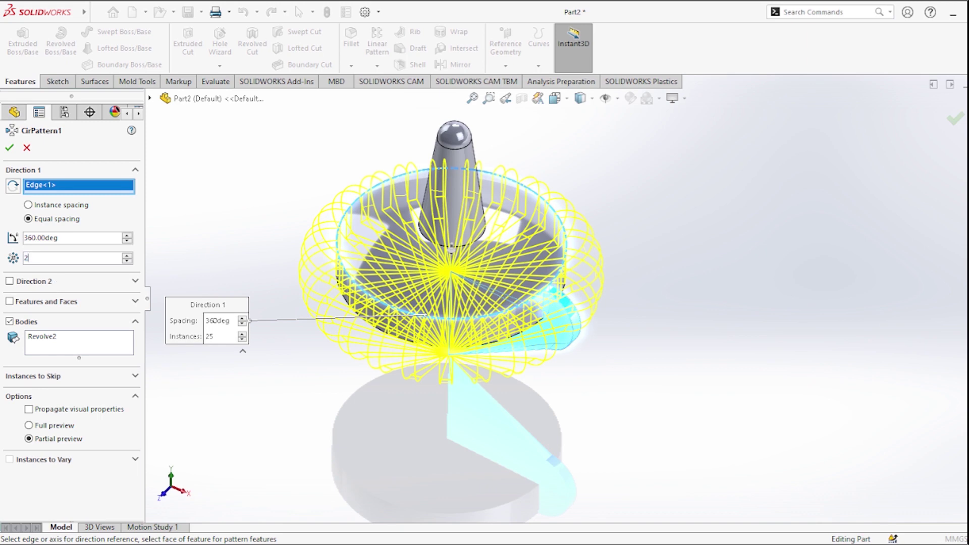
pyautogui.write('23')
pyautogui.moveTo(237, 209); pyautogui.dragTo(236, 306, button='middle')
pyautogui.click(10, 148)
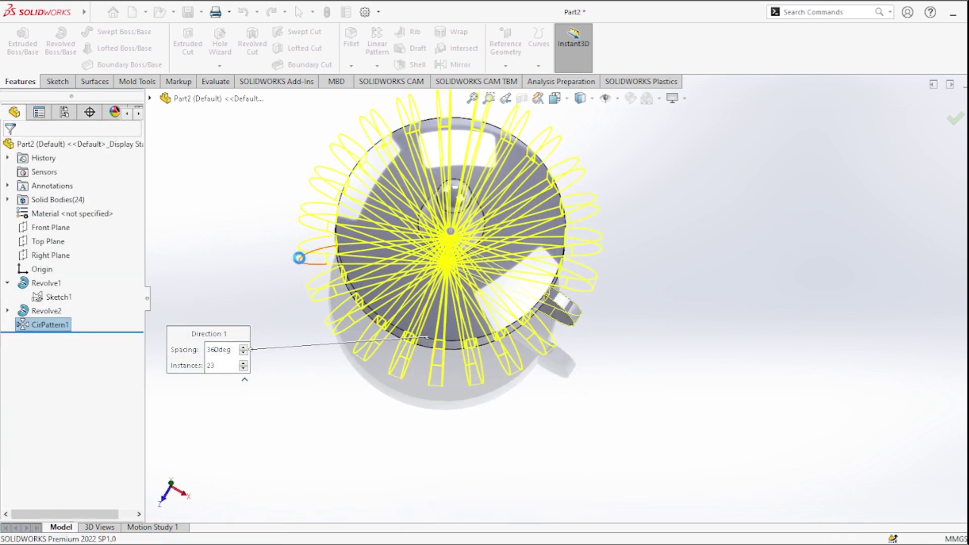
# Apply the EDM plastic appearance "large spark erosion plastic blue" to the whole part and change the scene to a plain white background
pyautogui.moveTo(447, 351); pyautogui.dragTo(452, 216, button='middle')
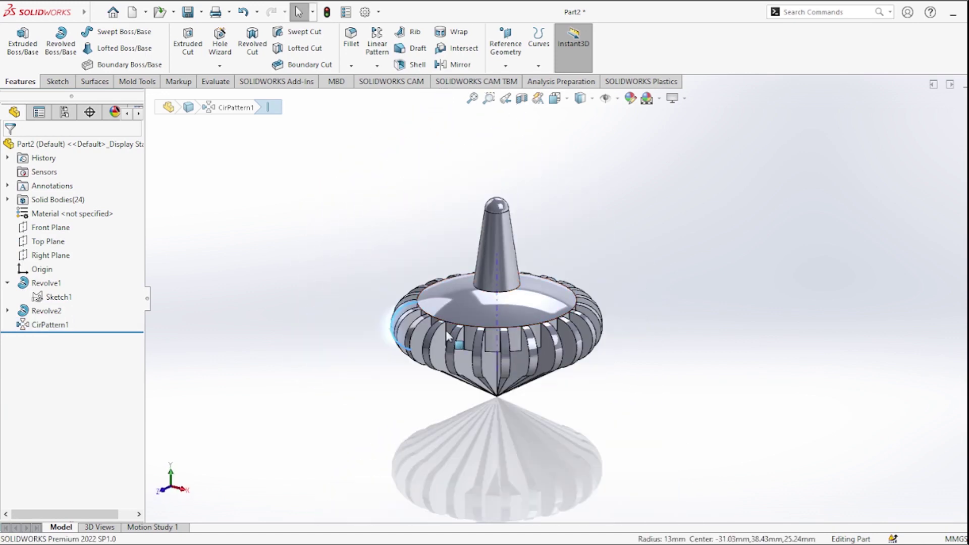
pyautogui.moveTo(446, 330); pyautogui.dragTo(520, 334, button='middle')
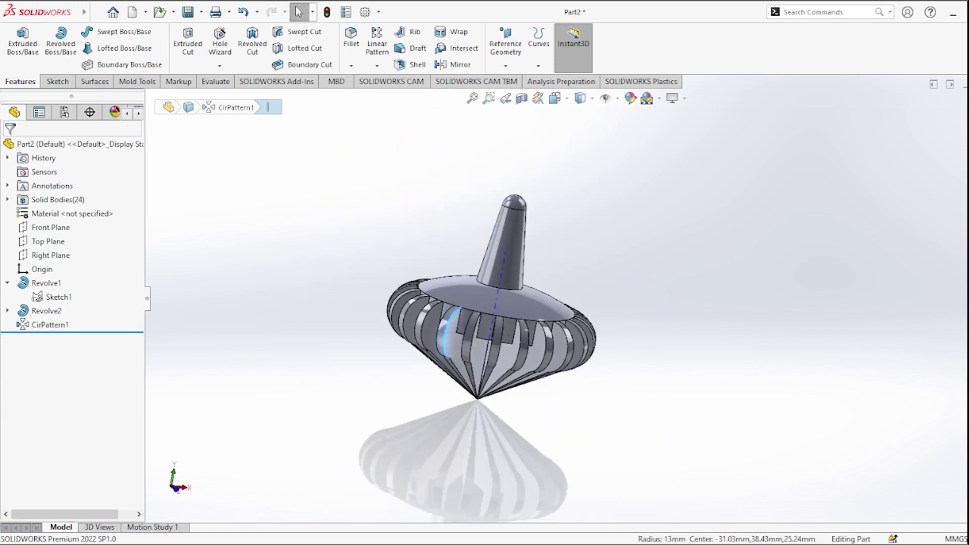
pyautogui.click(968, 190)
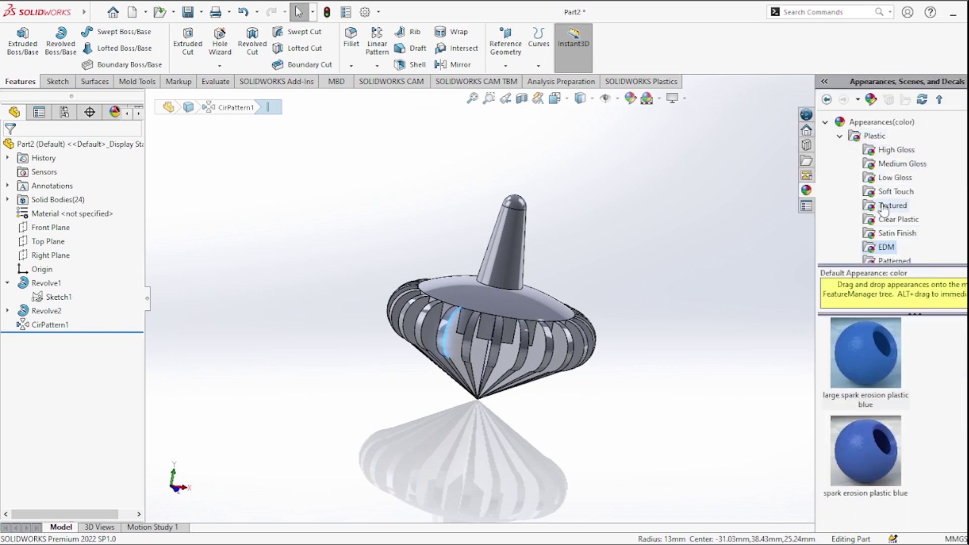
pyautogui.click(889, 234)
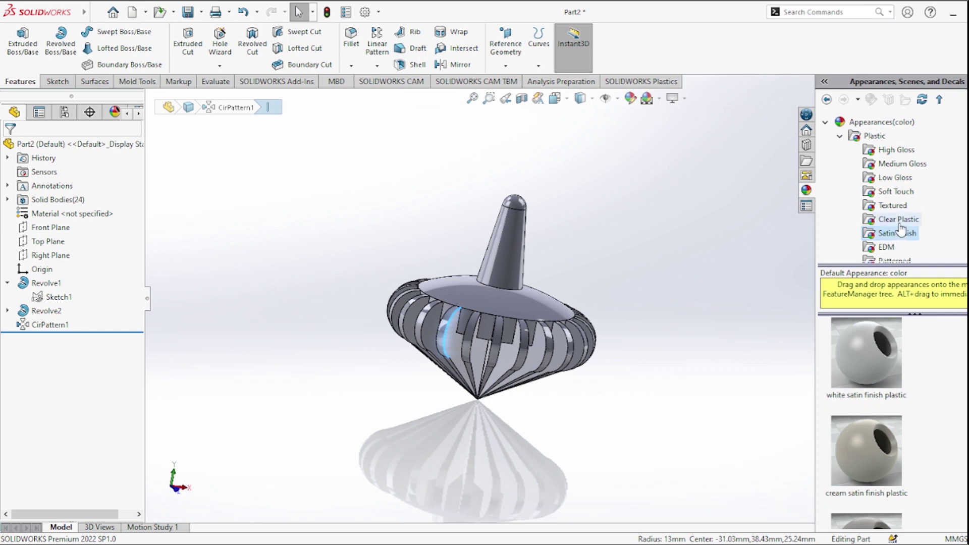
pyautogui.click(887, 248)
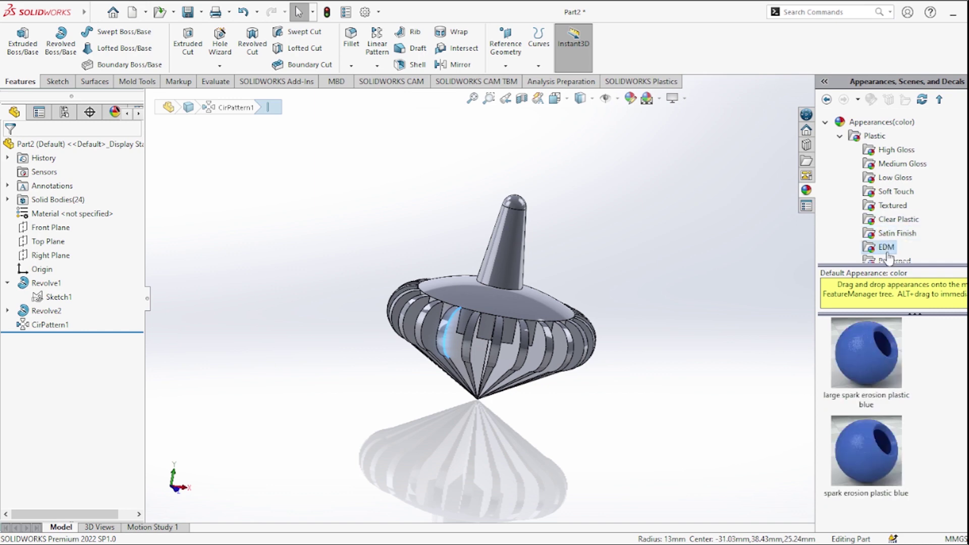
pyautogui.click(877, 358)
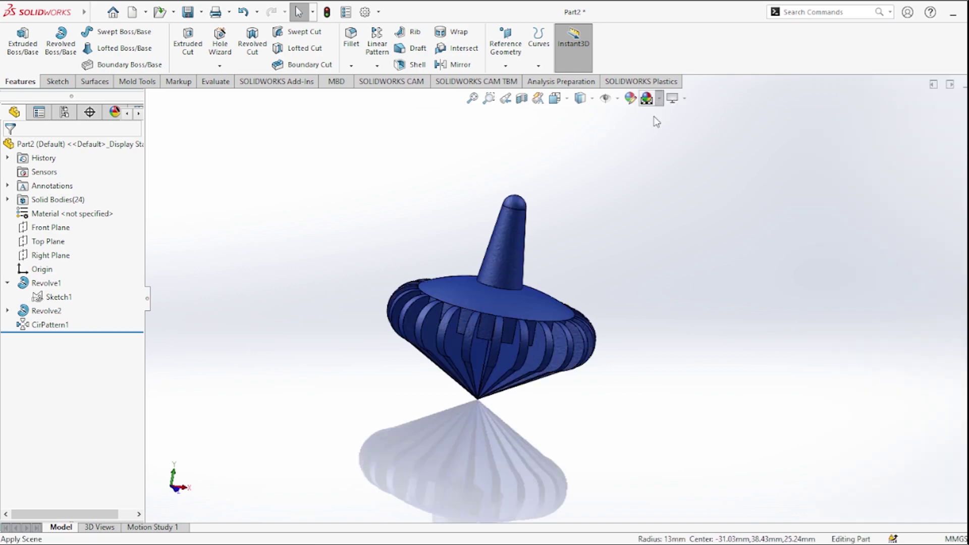
pyautogui.scroll(-3, 560, 303)
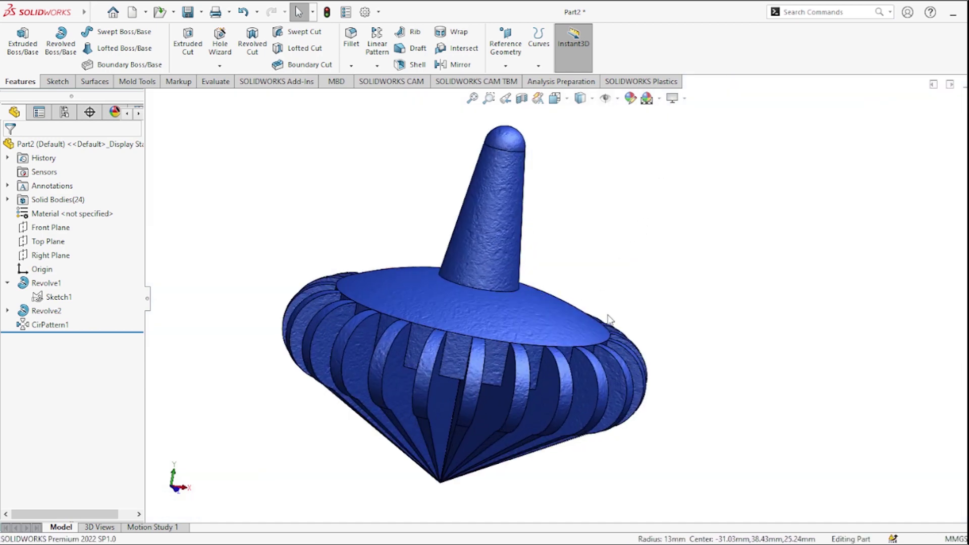